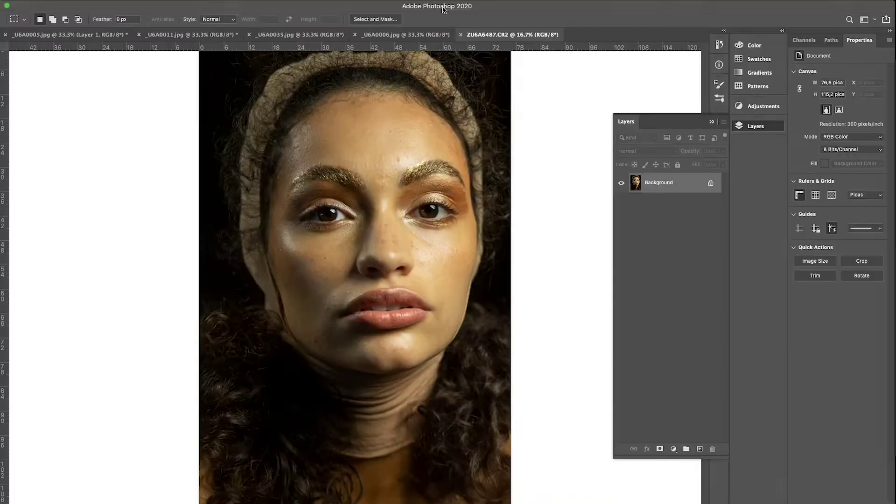
Apply Face-Aware Liquify to subtly reshape the face on the duplicated background.
key(super+shift+x)
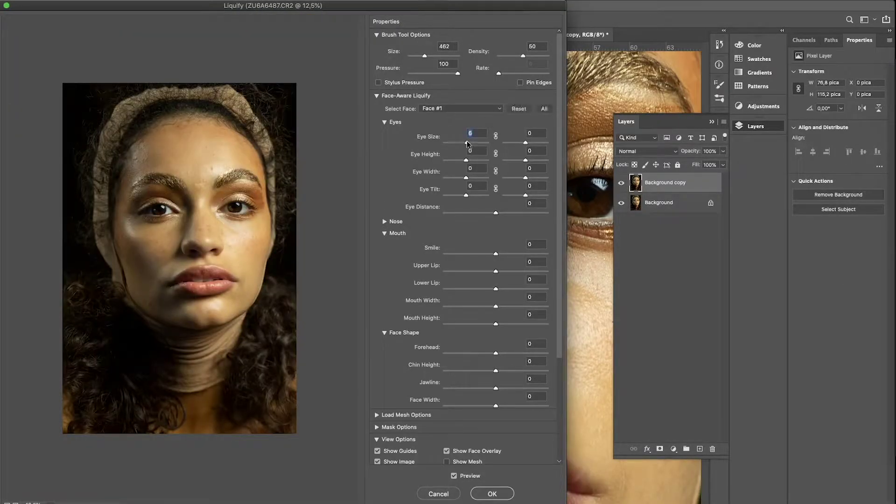
click(493, 494)
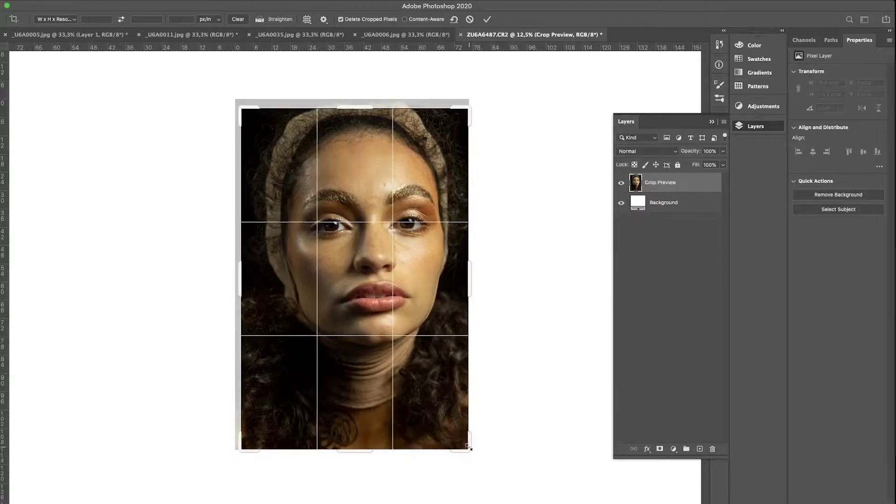
Switch to the Spot Healing Brush, enlarge it, and zoom in on the eyes, nose and lips.
key(super+plus)
key(super+plus)
key(super+plus)
key(j)
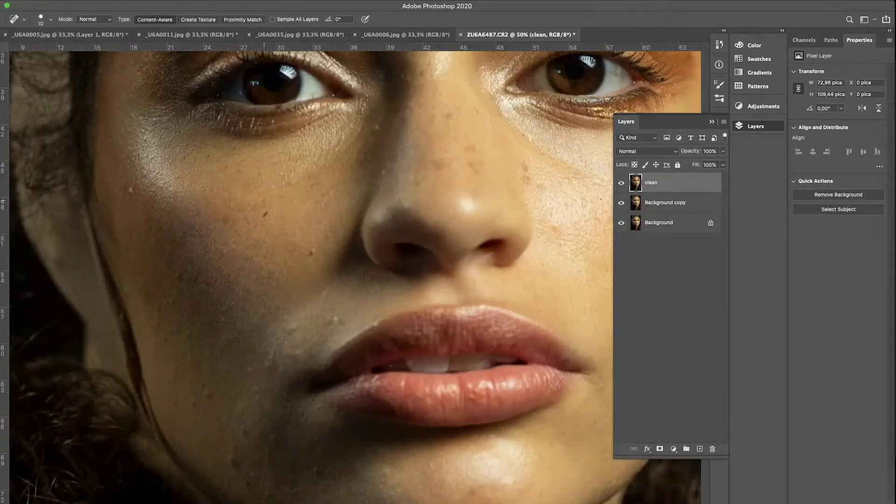
scroll(279, 270, up, 2)
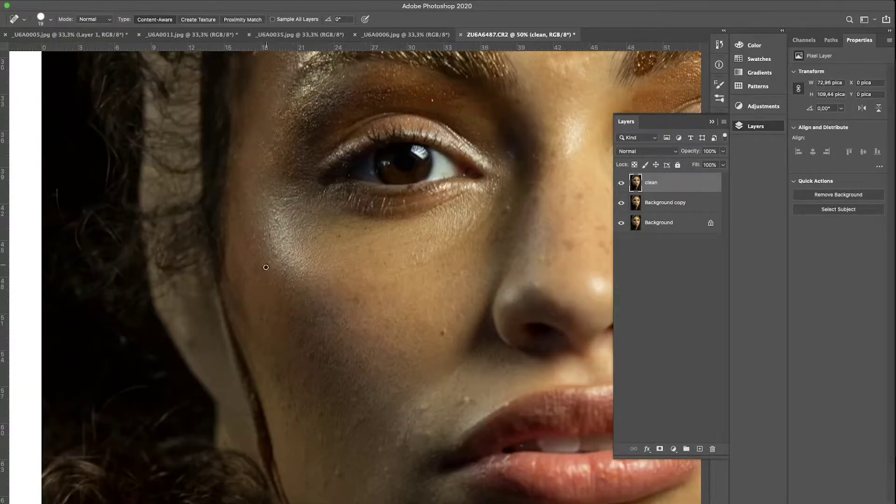
scroll(281, 273, up, 2)
scroll(270, 258, up, 2)
scroll(314, 264, up, 2)
scroll(314, 264, right, 2)
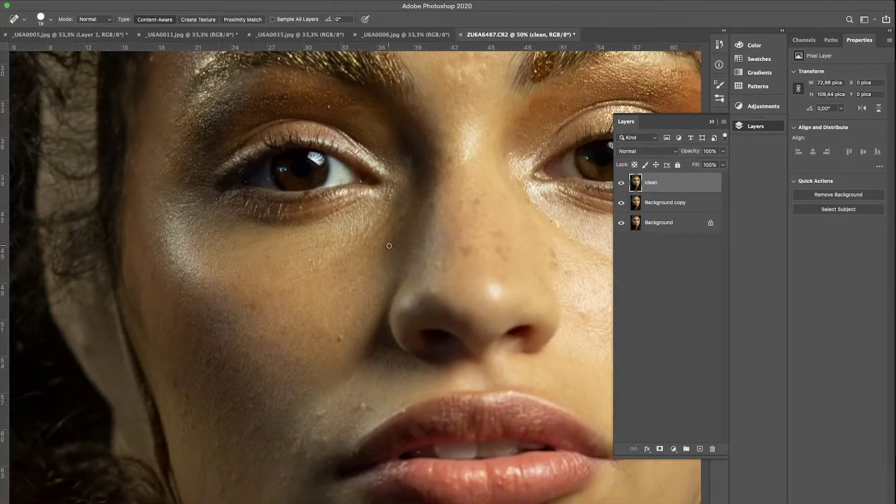
scroll(281, 233, up, 2)
scroll(365, 178, up, 2)
scroll(277, 205, up, 2)
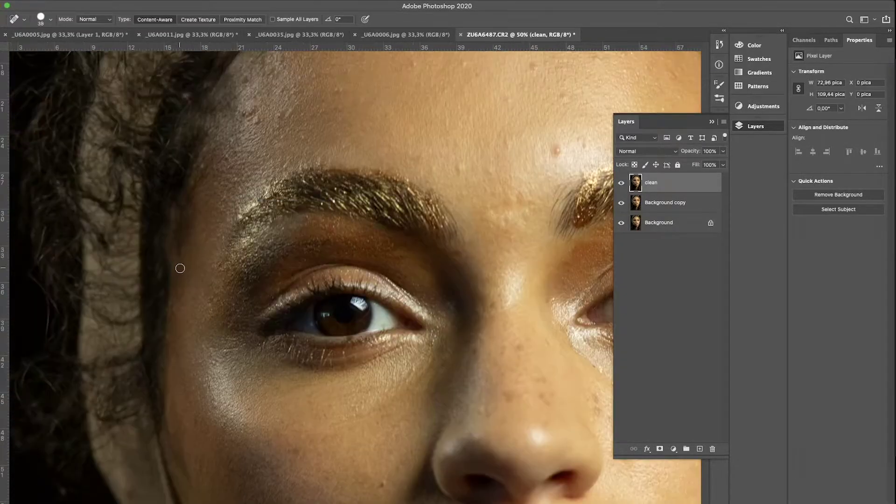
scroll(181, 266, up, 2)
scroll(181, 266, right, 2)
key(bracketright)
key(bracketright)
scroll(290, 187, right, 2)
scroll(320, 178, down, 2)
scroll(319, 179, right, 2)
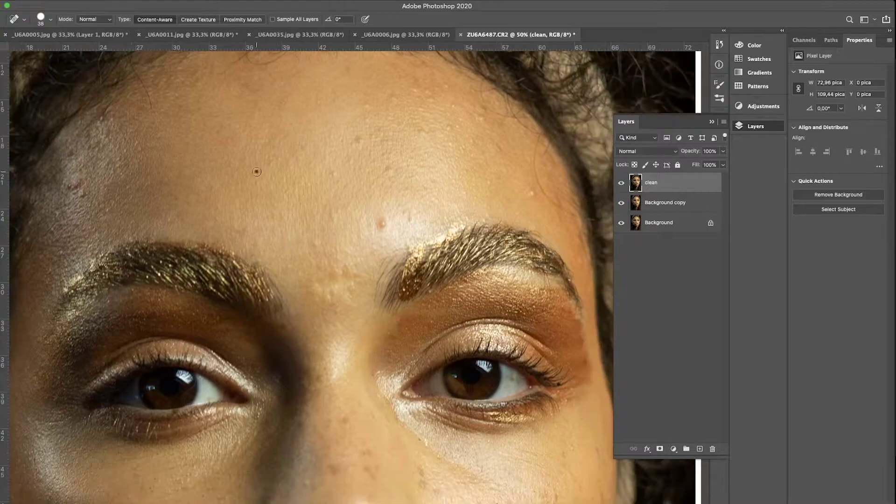
scroll(304, 168, right, 2)
scroll(304, 168, down, 2)
scroll(304, 158, up, 4)
scroll(395, 176, right, 2)
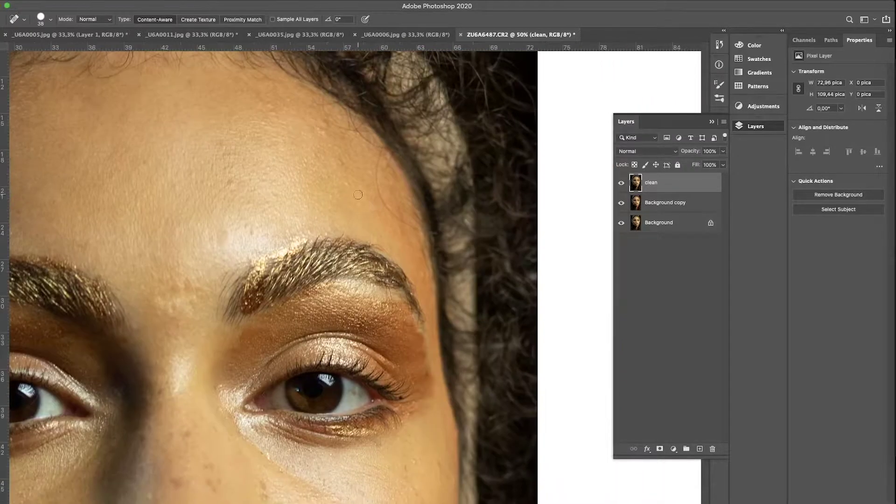
scroll(395, 177, left, 2)
scroll(395, 177, down, 1)
scroll(392, 182, down, 2)
scroll(390, 186, down, 2)
scroll(390, 185, right, 2)
scroll(390, 186, down, 3)
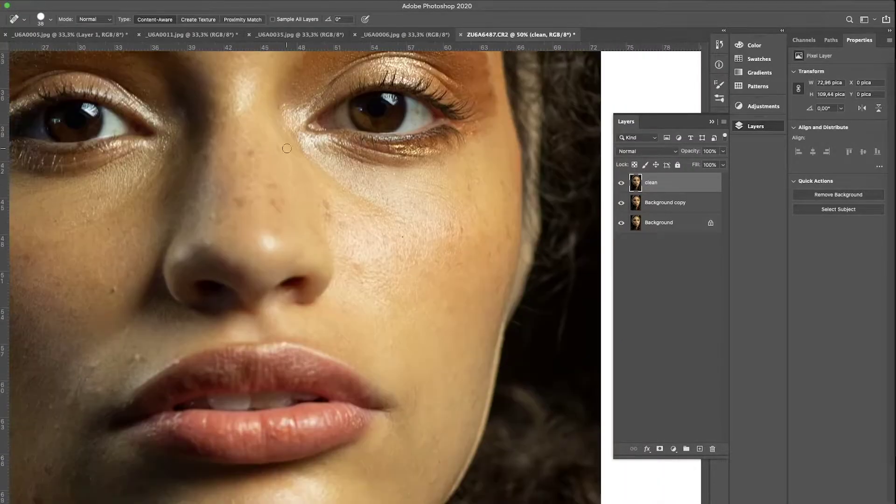
scroll(346, 224, down, 2)
scroll(345, 224, left, 3)
scroll(300, 260, left, 2)
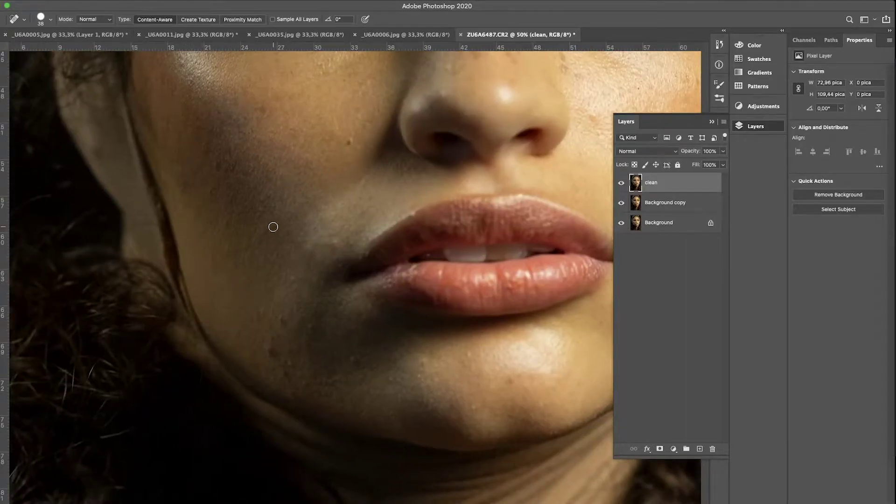
scroll(361, 391, right, 3)
scroll(230, 300, down, 1)
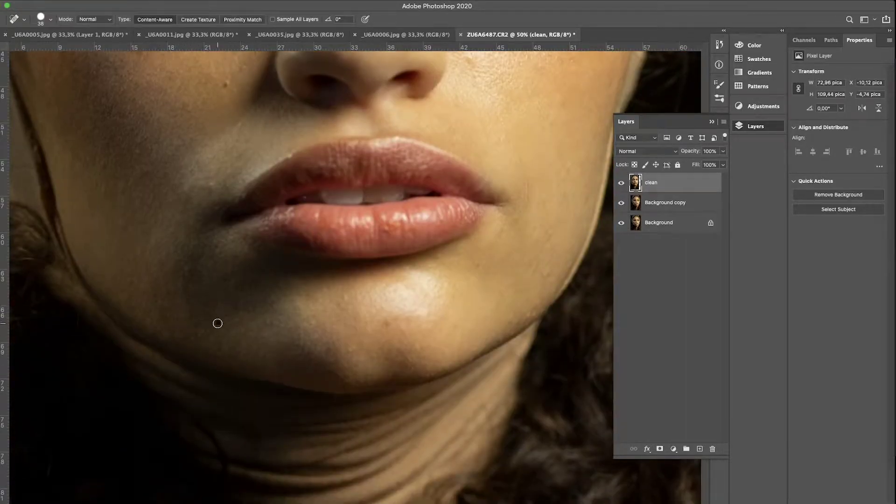
drag(218, 324, 210, 322)
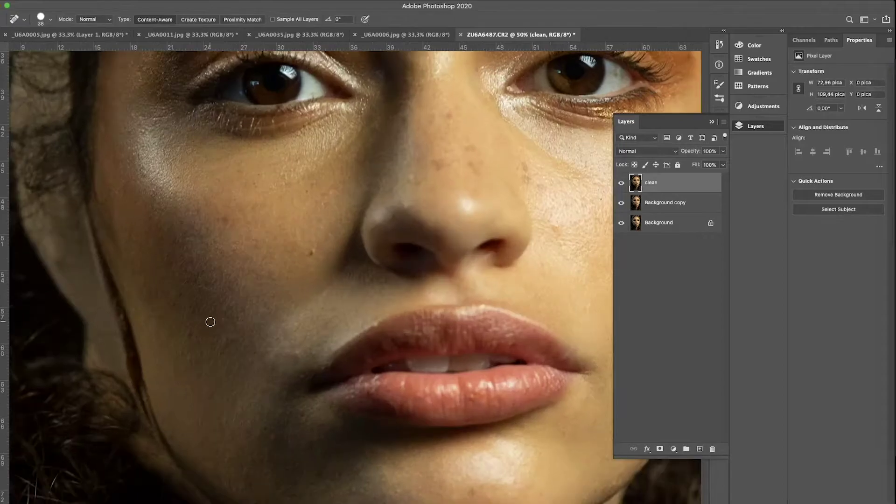
scroll(210, 322, down, 2)
scroll(210, 322, right, 3)
scroll(246, 295, right, 4)
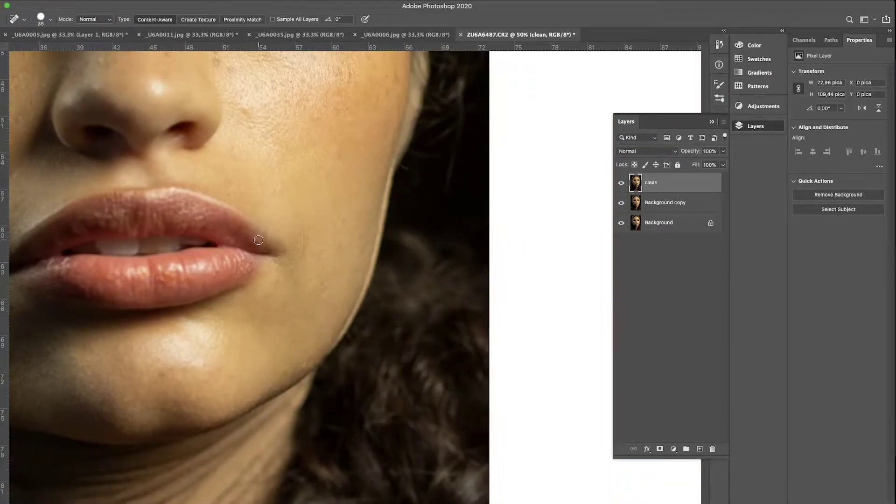
drag(293, 249, 244, 224)
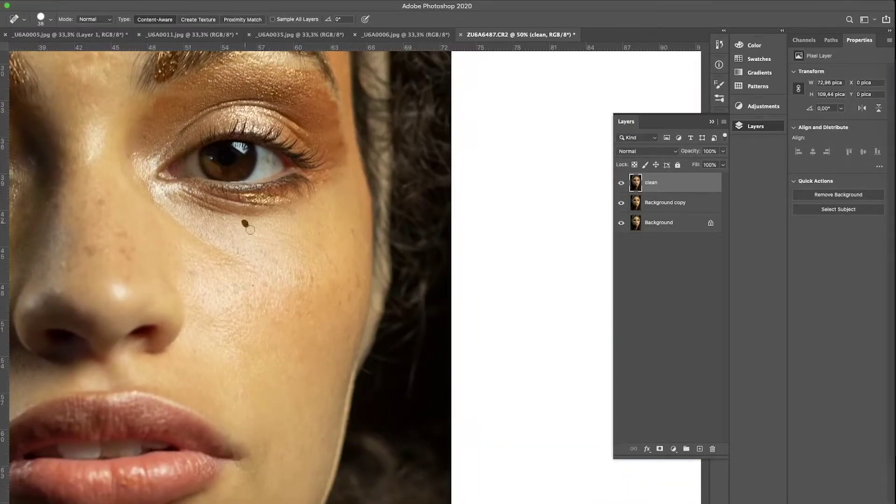
scroll(323, 245, up, 5)
scroll(323, 245, left, 3)
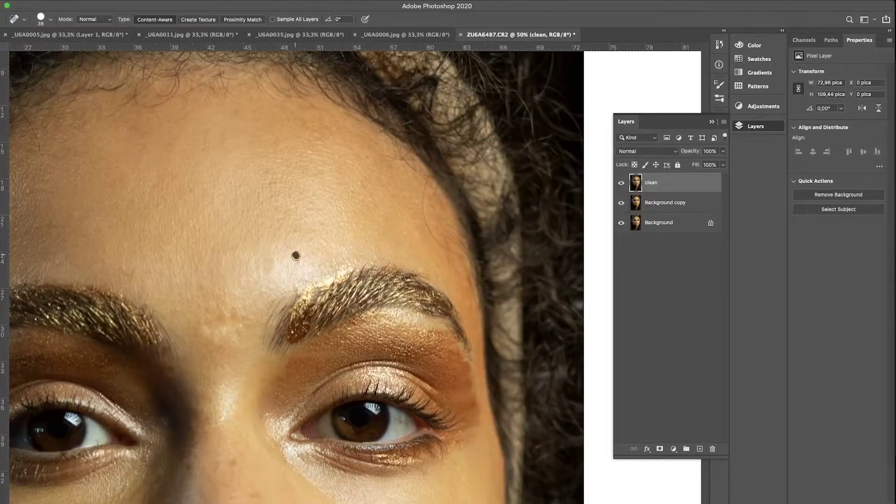
mouse_move(202, 158)
mouse_down()
mouse_move(328, 239)
mouse_move(300, 313)
mouse_up()
scroll(304, 322, down, 3)
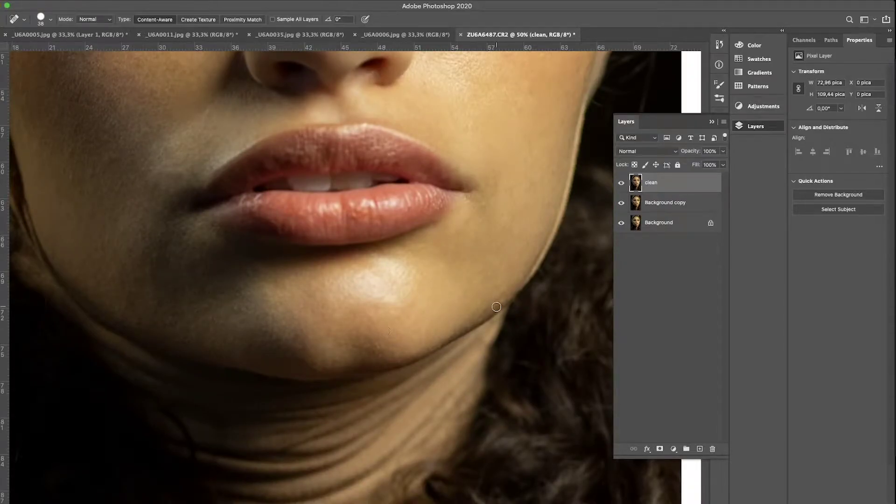
Heal the dark spot below the lower lip, then zoom back out to the whole face.
click(358, 252)
drag(169, 254, 404, 308)
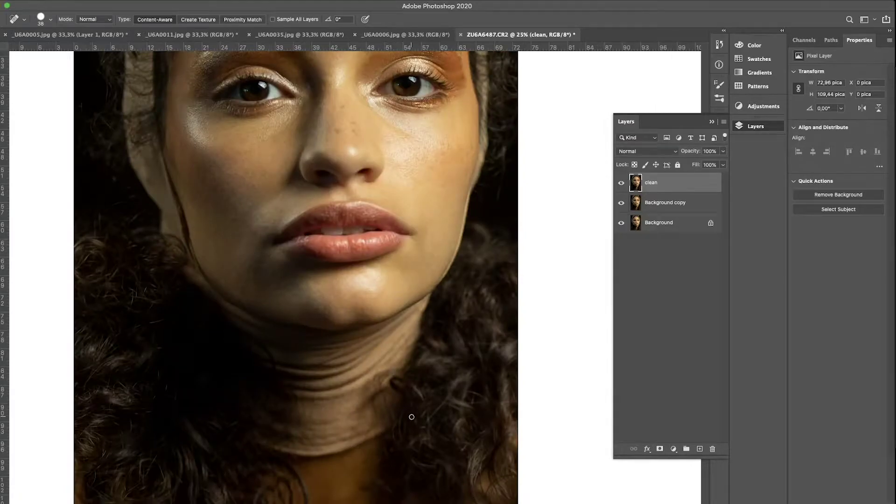
scroll(339, 384, up, 2)
scroll(281, 298, left, 3)
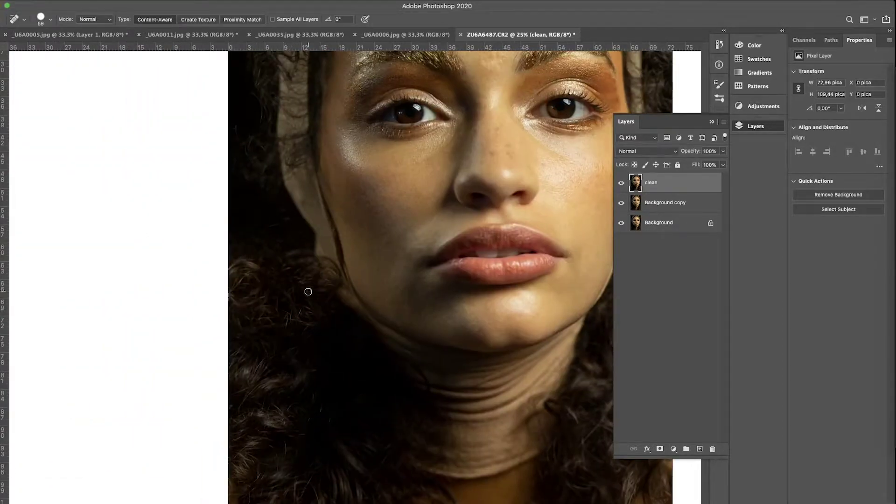
scroll(308, 291, down, 2)
scroll(264, 356, right, 4)
scroll(408, 286, up, 3)
scroll(300, 326, up, 2)
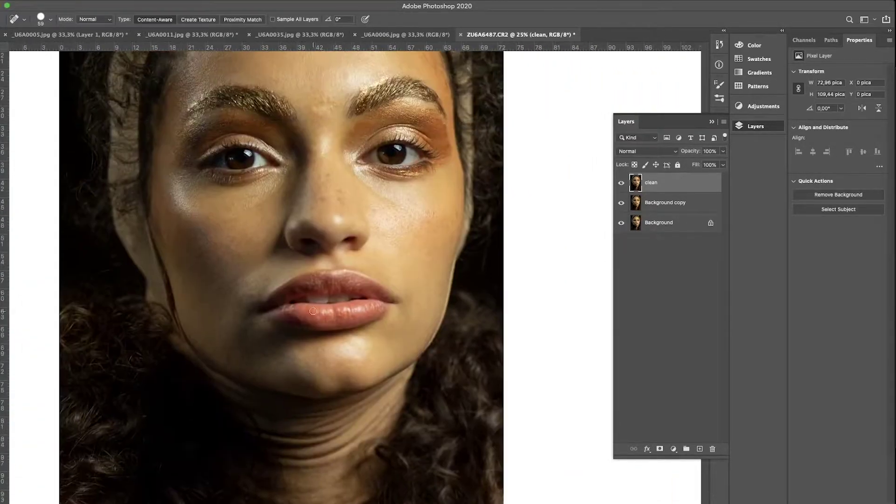
scroll(313, 311, up, 3)
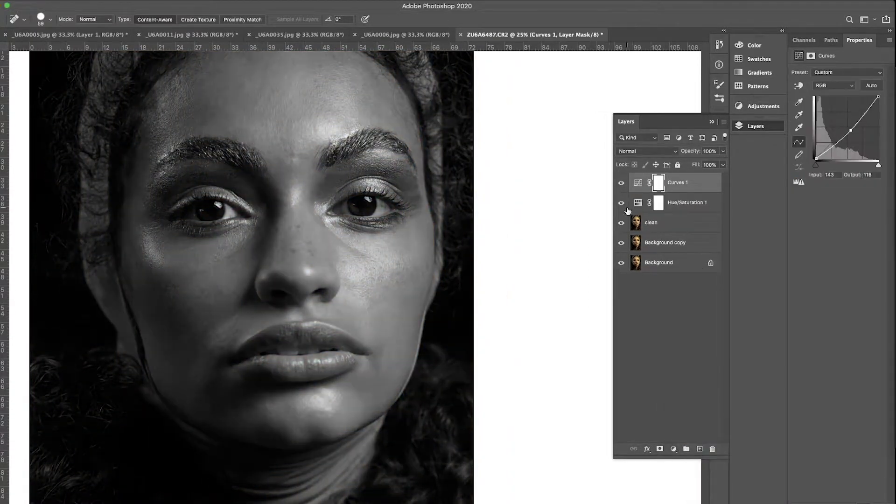
Add Curves 2 and Curves 3 layers, brighten Curves 3 and invert its mask to black.
click(621, 202)
click(621, 182)
click(674, 449)
click(700, 464)
drag(845, 131, 845, 124)
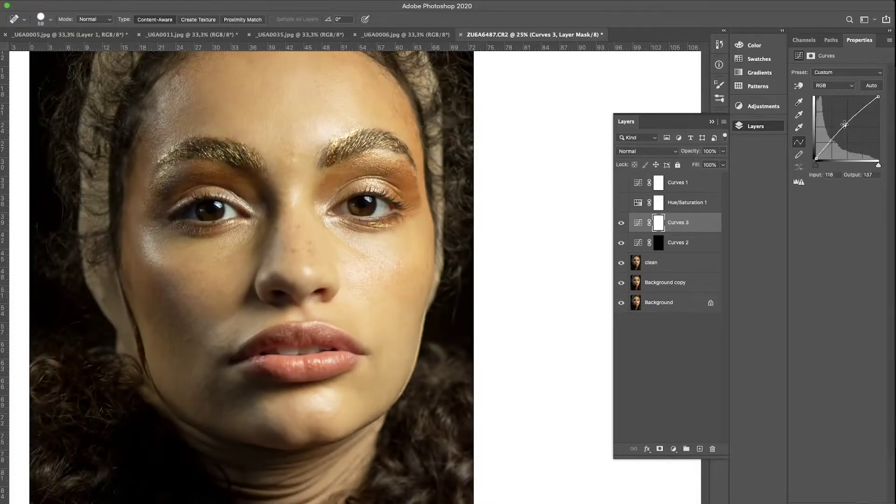
key(ctrl+i)
Group Curves 2 and Curves 3 into Group 1 and show the black-and-white viewing layers.
click(621, 203)
click(622, 183)
key(ctrl+g)
click(633, 219)
Select the brush with 5% flow for dodge-and-burn painting.
text(b)
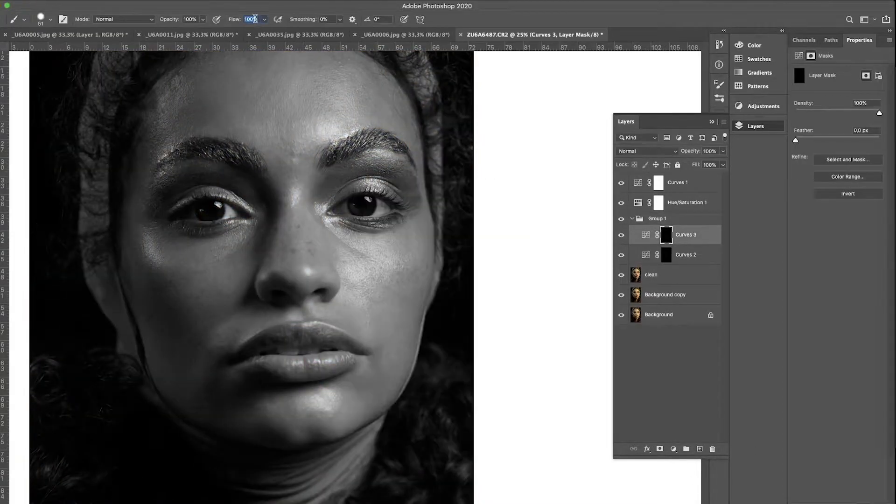
text(5)
key(Return)
key(alt+bracketleft)
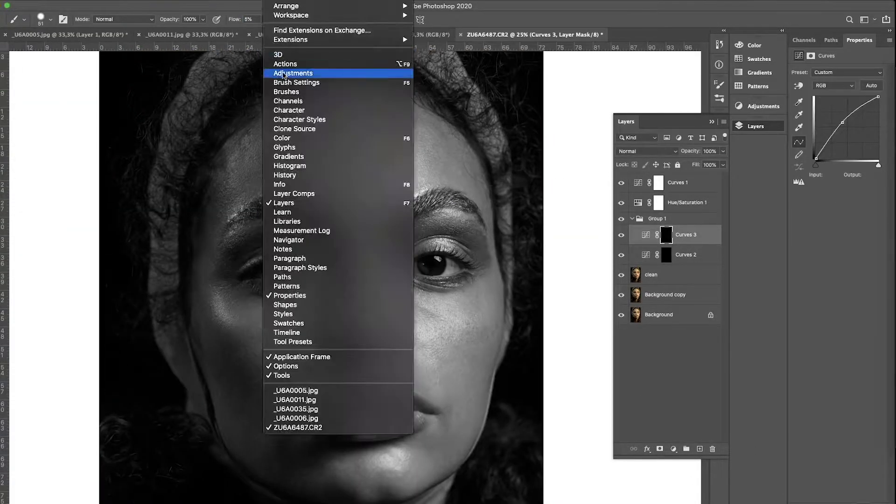
Begin painting soft low-flow strokes on the Curves 2 and Curves 3 masks over the whole photo.
scroll(437, 248, down, 3)
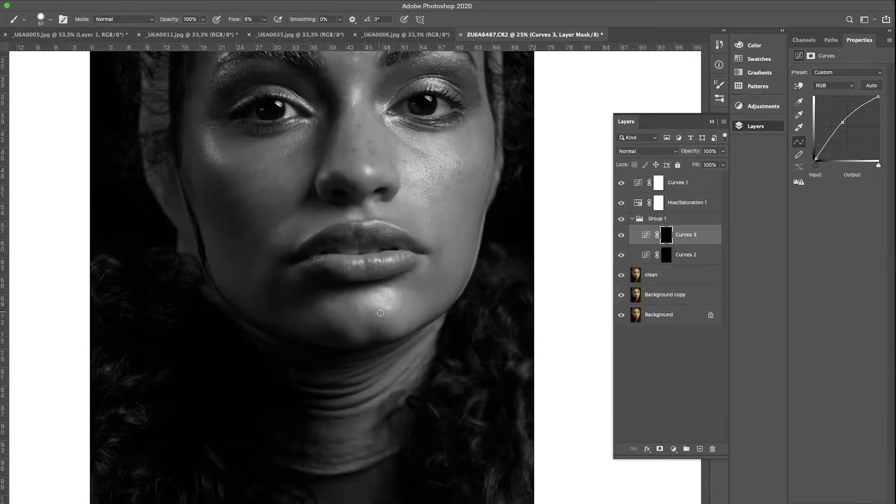
key(ctrl+backslash)
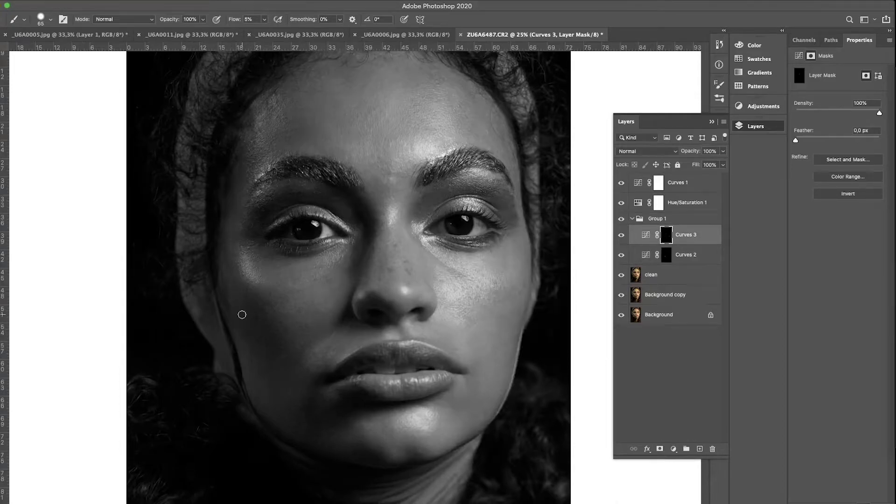
key(alt+bracketleft)
key(alt+bracketright)
key(ctrl+minus)
click(646, 235)
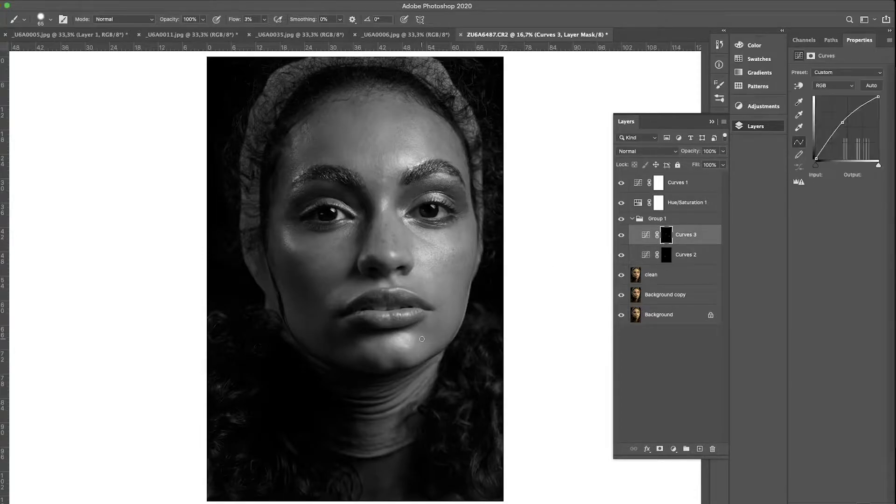
key(alt+bracketleft)
right_click(336, 294)
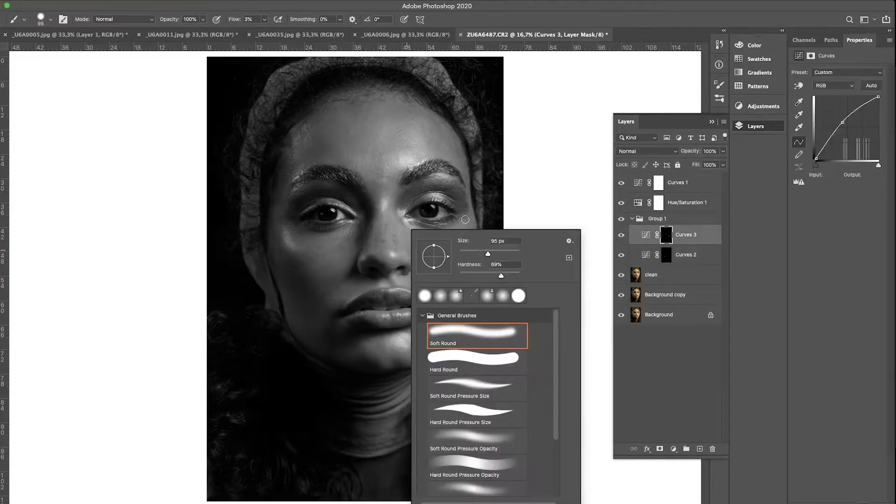
key(Escape)
click(621, 183)
right_click(360, 229)
key(Return)
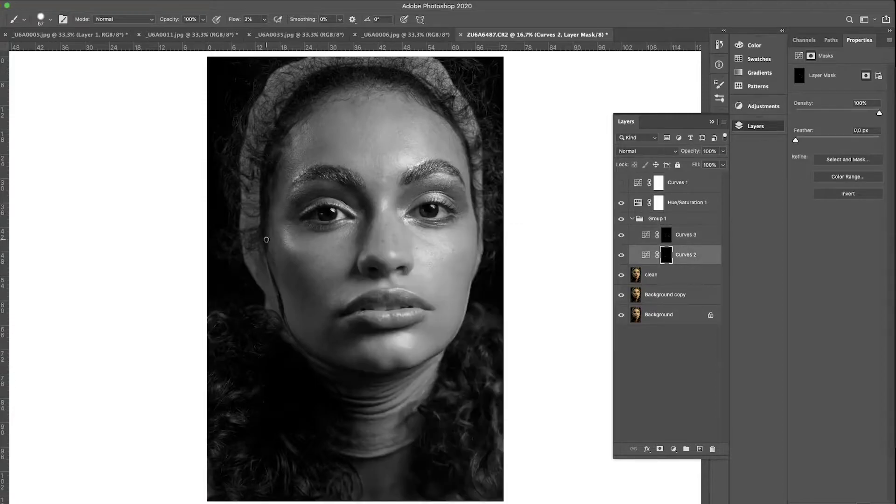
key(alt+bracketright)
key(alt+bracketleft)
Paint fine dodge-and-burn strokes around the eyes, lips, chin and under-eye area.
click(649, 231)
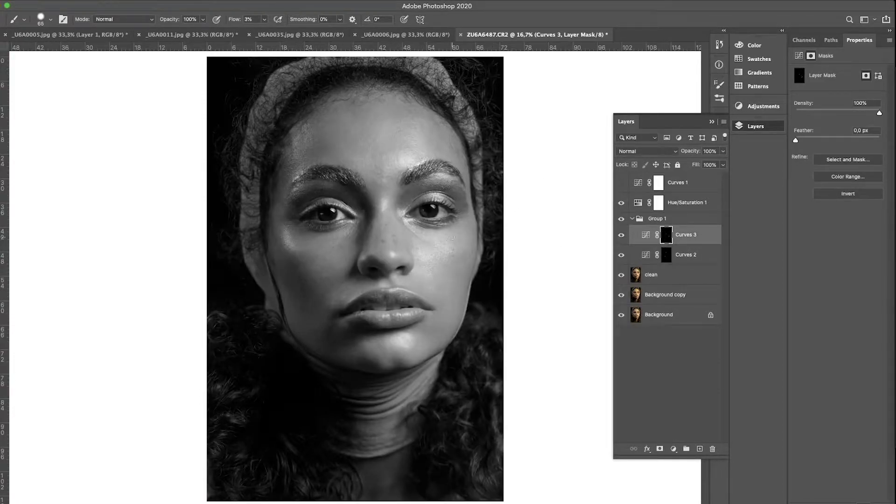
key(alt+bracketleft)
key(alt+bracketright)
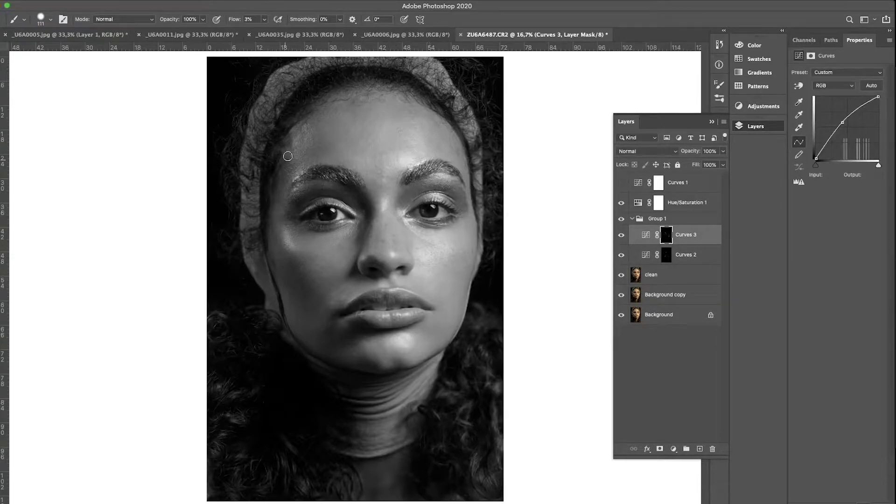
key(ctrl+plus)
key(ctrl+plus)
key(ctrl+plus)
right_click(462, 208)
key(Return)
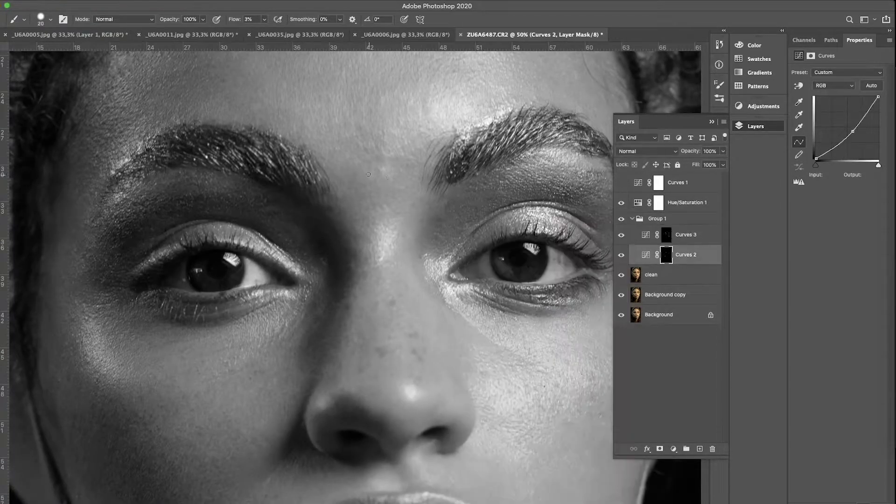
key(alt+bracketleft)
key(alt+bracketright)
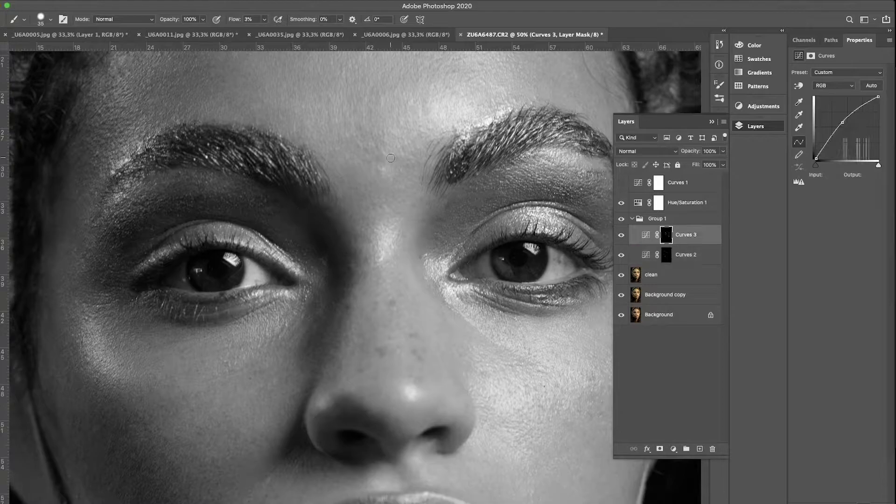
key(bracketright)
key(bracketright)
key(bracketright)
drag(301, 285, 291, 123)
key(alt+bracketleft)
key(alt+bracketright)
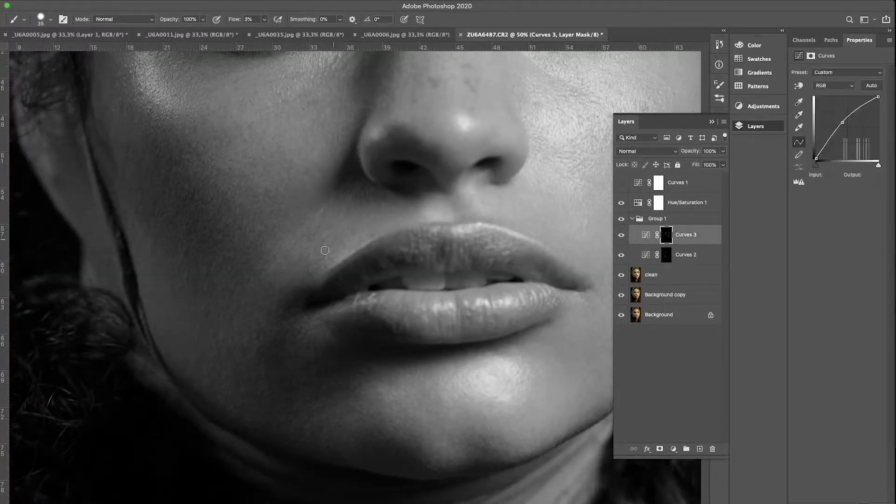
drag(320, 318, 136, 418)
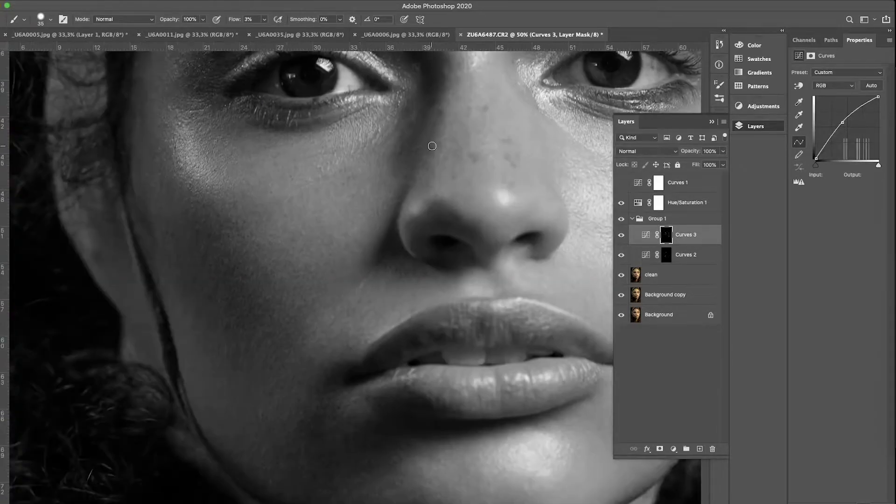
key(bracketleft)
key(bracketleft)
key(bracketleft)
key(alt+bracketleft)
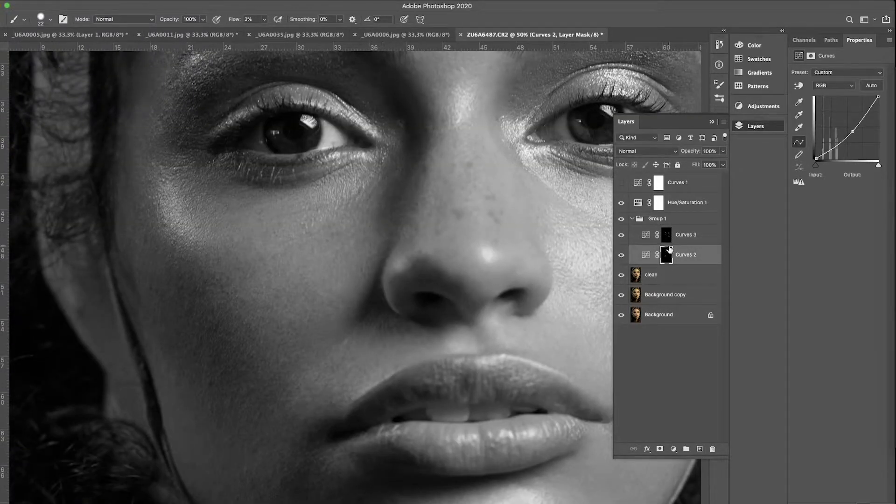
Paint broad dodge-and-burn strokes over the whole face, alternating Curves 2 and Curves 3 masks.
key(alt+bracketright)
key(ctrl+minus)
key(bracketright)
key(bracketright)
key(ctrl+minus)
key(ctrl+minus)
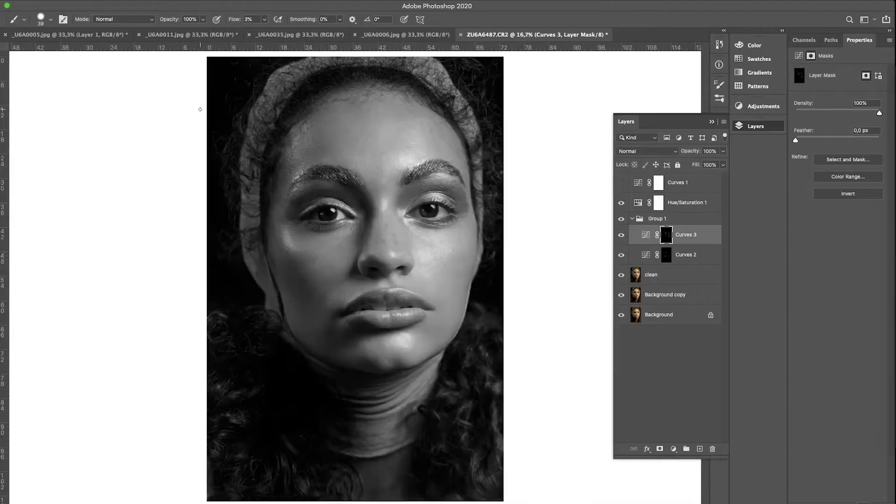
right_click(436, 224)
key(Return)
key(alt+bracketleft)
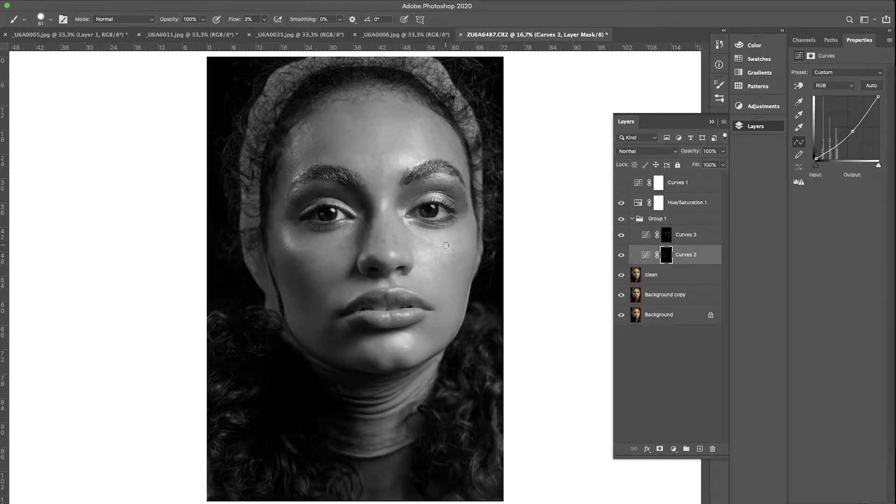
key(bracketright)
key(bracketright)
key(bracketright)
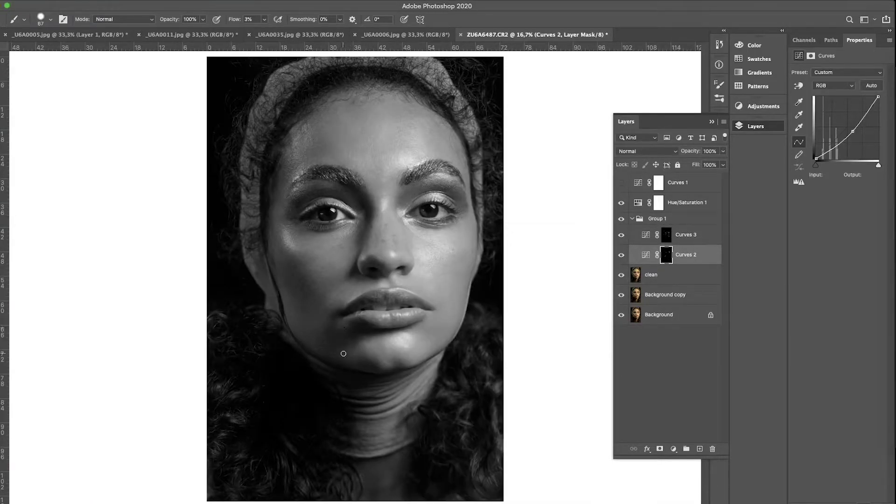
click(634, 245)
key(bracketright)
key(bracketright)
key(bracketright)
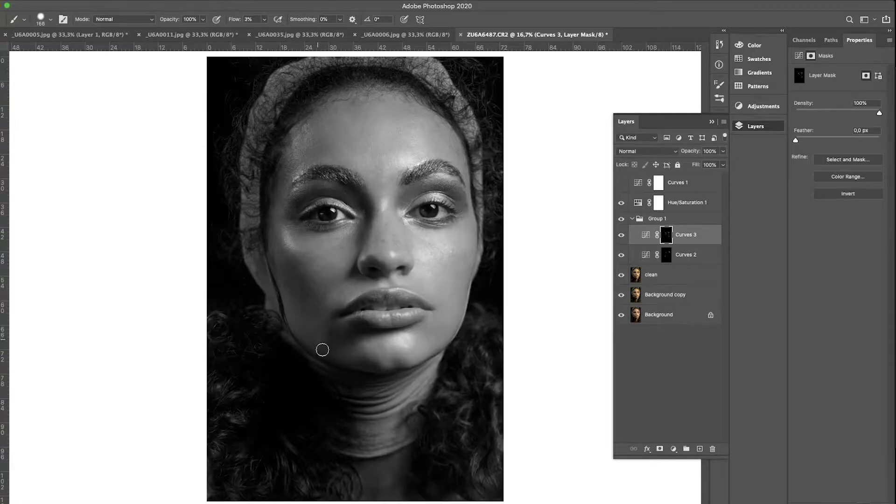
key(bracketleft)
key(bracketleft)
key(bracketleft)
Finish with final passes on the Curves 2 and Curves 3 masks using varied brush sizes.
click(668, 255)
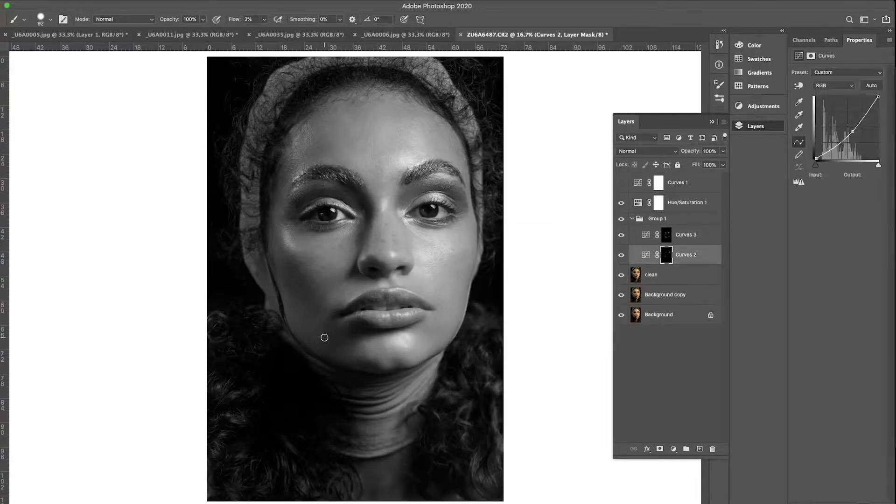
key(alt+bracketright)
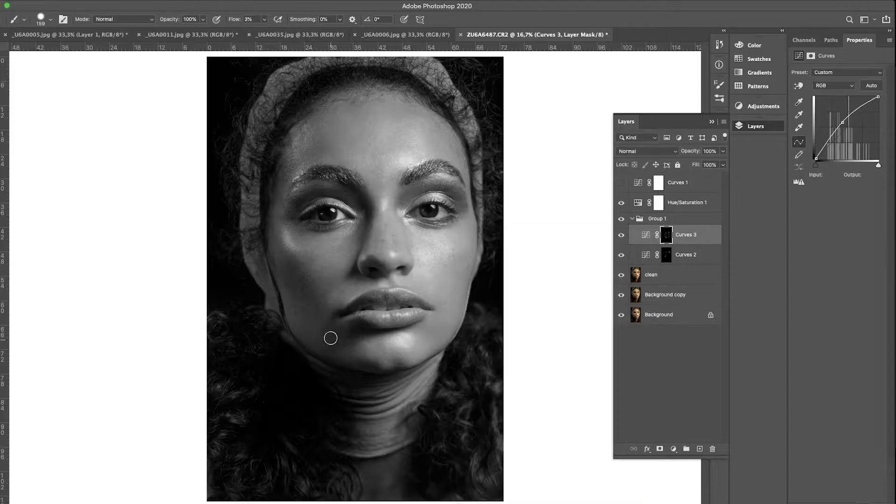
key(bracketright)
key(bracketright)
key(bracketright)
key(ctrl+minus)
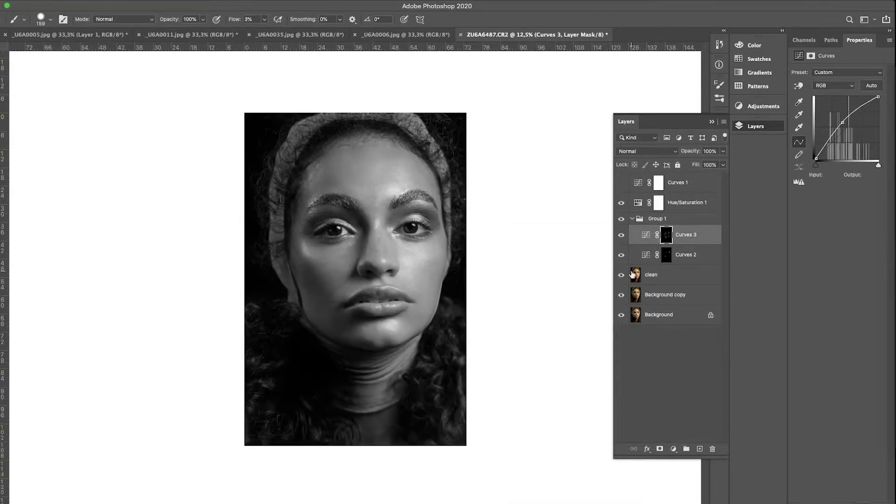
key(alt+bracketleft)
key(alt+bracketright)
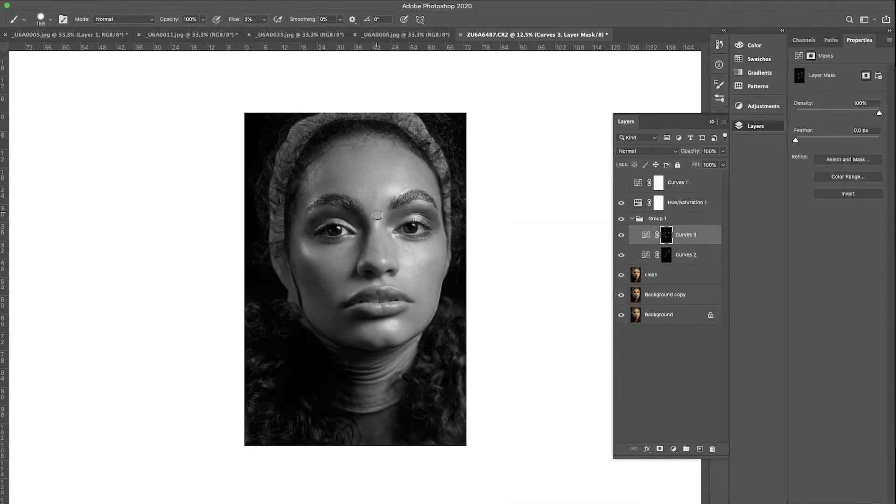
key(bracketleft)
key(bracketleft)
key(bracketleft)
key(alt+bracketleft)
key(alt+bracketright)
key(bracketright)
key(bracketright)
key(bracketright)
Add a Levels 1 adjustment above Hue/Saturation 1 set to 5 / 1.09 / 207.
click(673, 449)
click(687, 496)
drag(880, 143, 838, 146)
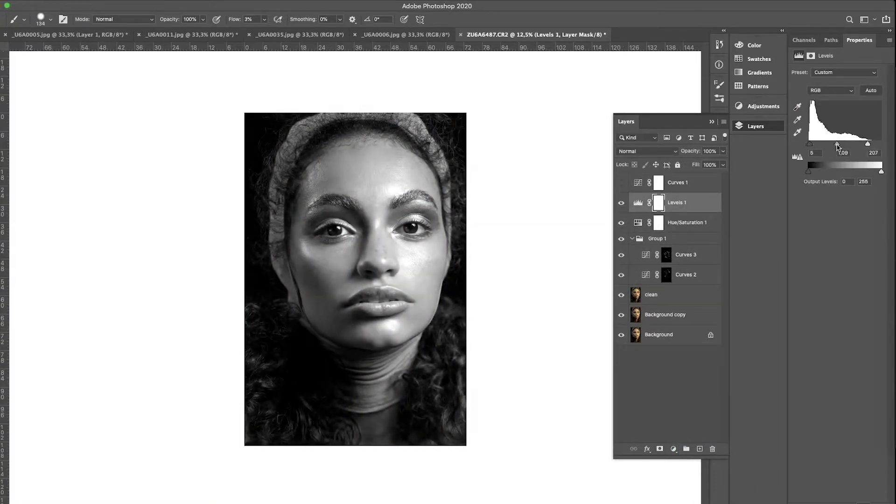
Return to the Curves 3 mask and enlarge the soft brush to a very large size.
key(alt+bracketleft)
key(alt+bracketleft)
key(alt+bracketleft)
right_click(379, 322)
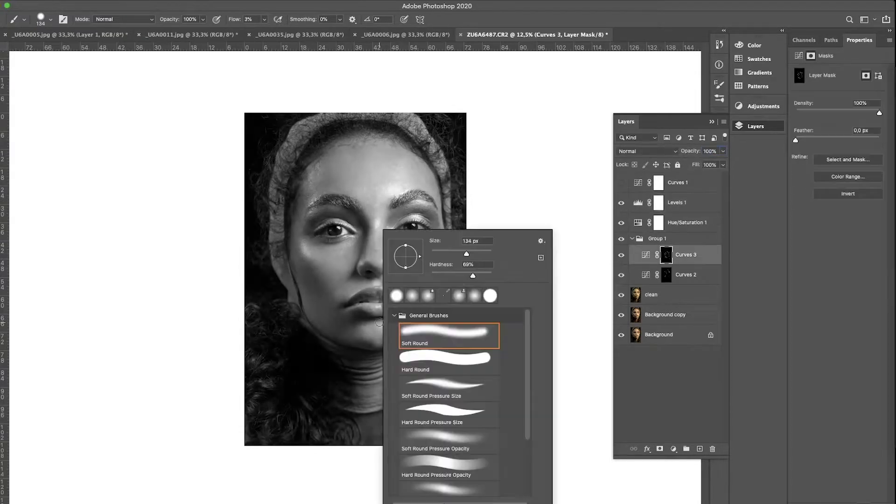
key(bracketright)
key(bracketright)
key(bracketright)
key(Return)
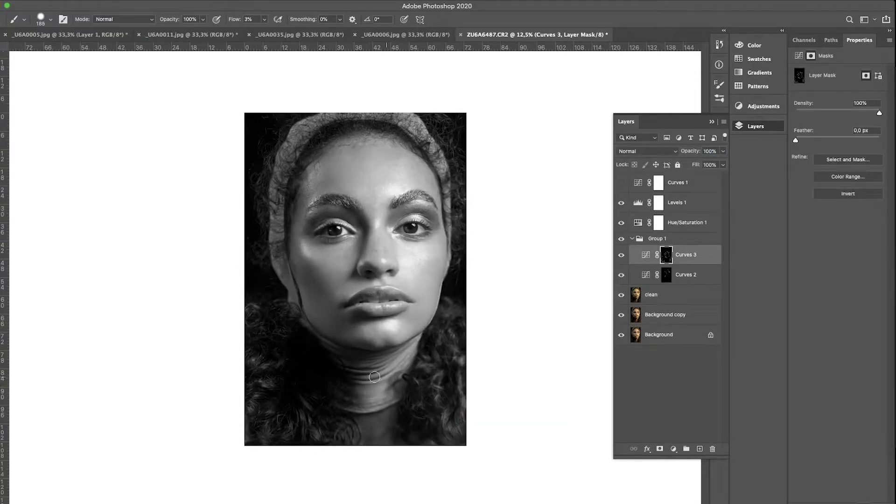
right_click(378, 368)
key(Return)
Alternate between the Curves 2 and Curves 3 masks, shrinking the brush to a smaller size.
key(alt+bracketleft)
right_click(381, 320)
key(alt+bracketright)
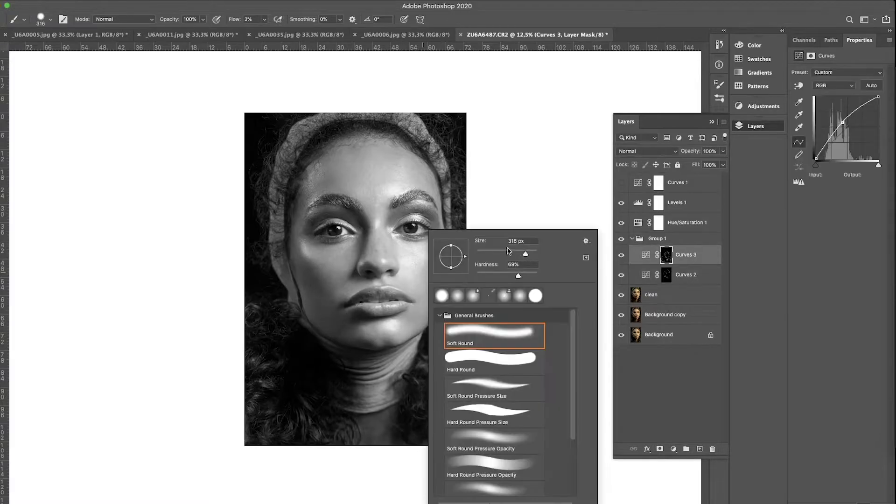
key(Return)
right_click(349, 280)
key(bracketleft)
key(bracketleft)
key(bracketleft)
key(Return)
With a smaller brush, refine the Curves 2 and 3 masks around the nose, lips and cheek edge.
scroll(364, 327, up, 4)
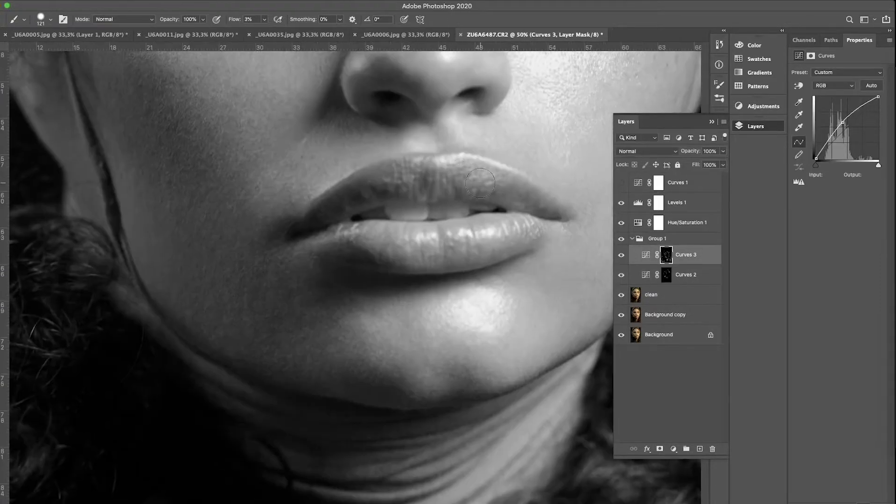
key(alt+bracketleft)
key(bracketleft)
key(bracketleft)
key(bracketleft)
drag(350, 388, 269, 443)
scroll(270, 444, up, 3)
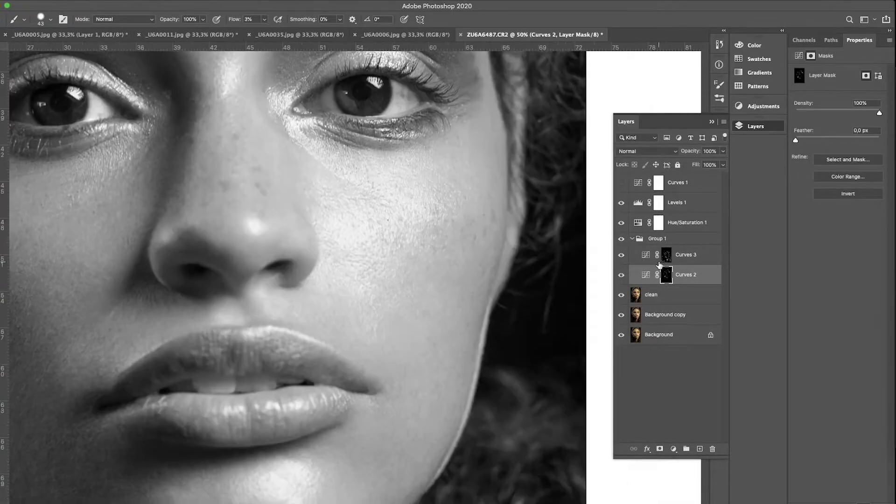
scroll(367, 293, down, 3)
key(alt+bracketright)
key(bracketleft)
key(bracketleft)
Pan across the face while switching between the Curves 2 and Curves 3 masks.
scroll(428, 291, up, 5)
scroll(373, 271, left, 2)
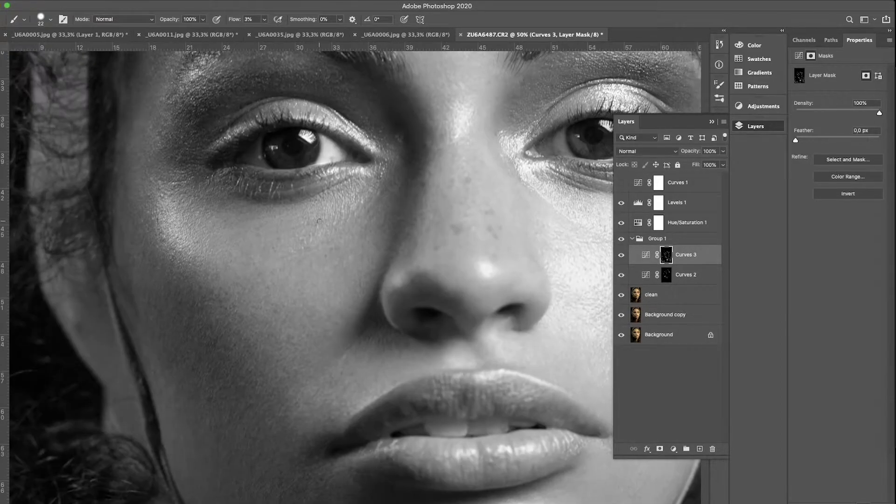
scroll(346, 248, left, 2)
scroll(335, 261, down, 5)
key(alt+bracketleft)
scroll(334, 261, up, 5)
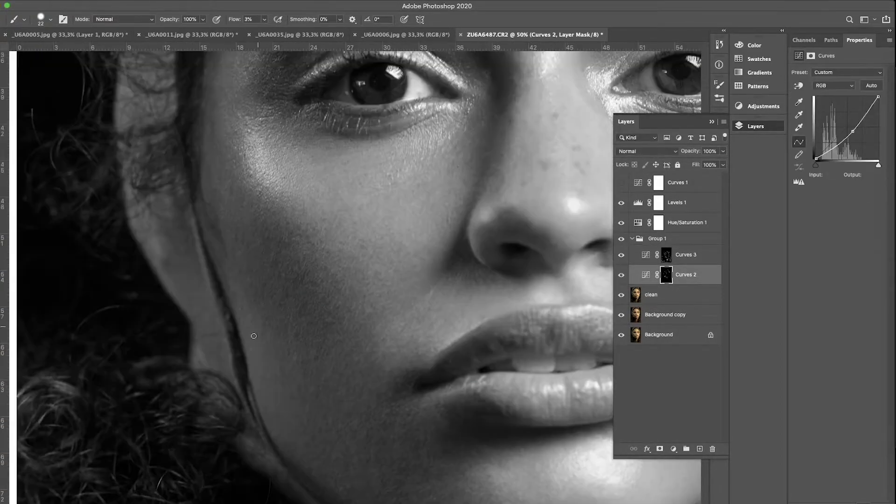
key(alt+bracketright)
right_click(404, 254)
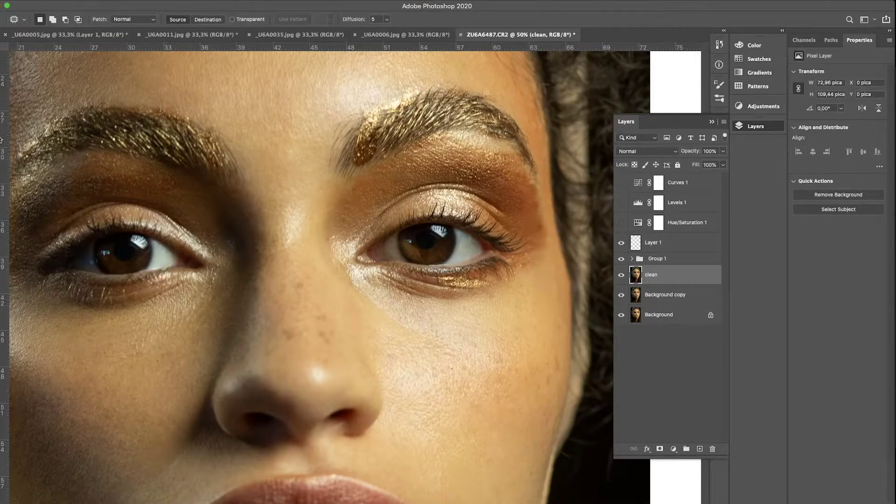
Remove small dark spots across the face with the Spot Healing Brush on the clean layer.
key(j)
scroll(266, 295, down, 3)
scroll(267, 296, down, 4)
scroll(267, 296, right, 3)
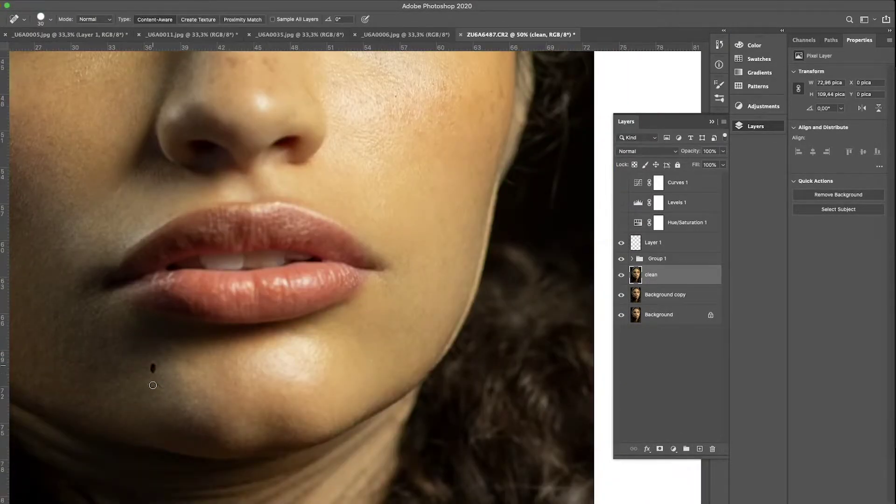
scroll(318, 261, up, 3)
scroll(318, 261, right, 2)
scroll(389, 257, up, 3)
scroll(327, 254, up, 3)
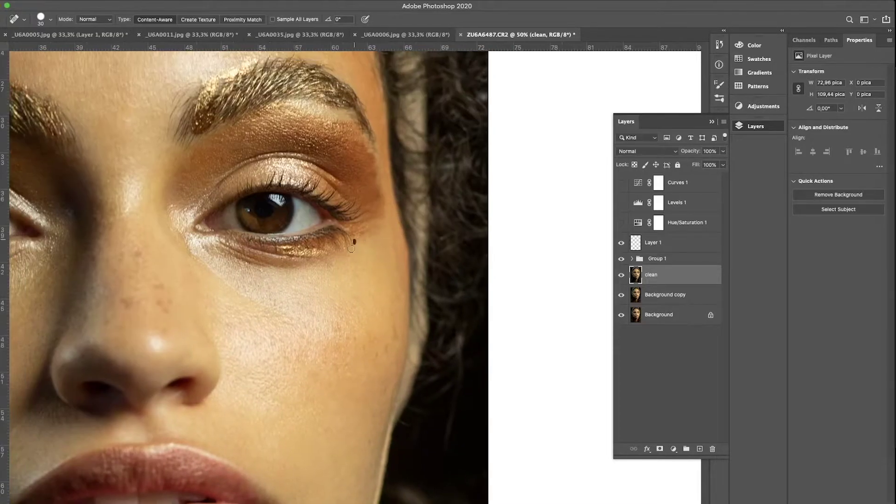
scroll(280, 253, left, 2)
scroll(251, 253, left, 1)
scroll(251, 253, down, 3)
scroll(301, 202, up, 5)
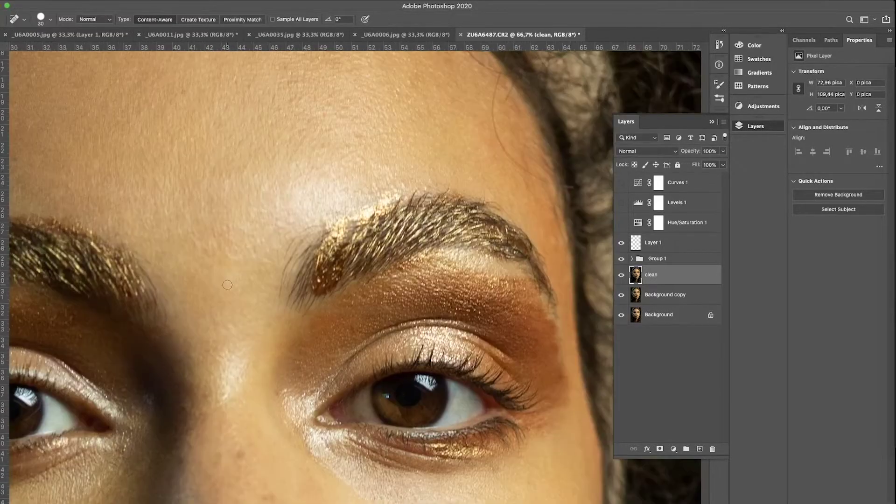
scroll(308, 196, up, 3)
Patch the larger skin blemishes with the Patch tool.
key(j)
scroll(317, 192, down, 2)
scroll(317, 193, right, 2)
scroll(296, 160, down, 2)
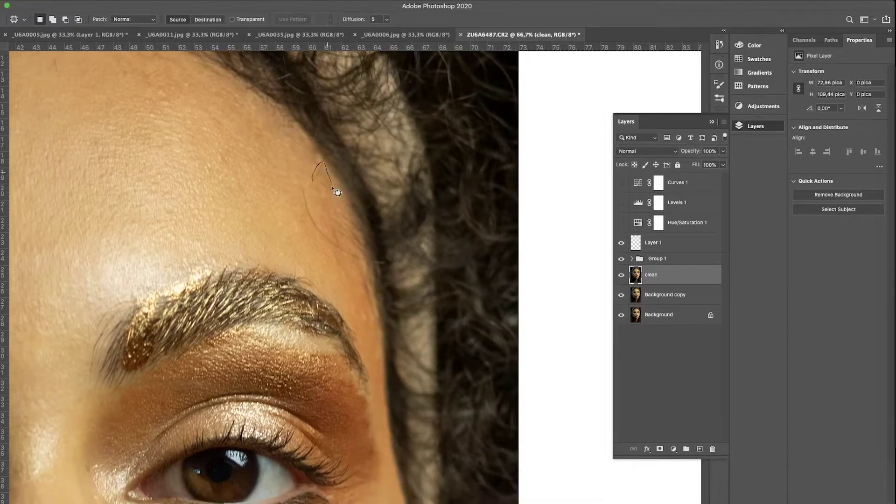
scroll(325, 216, up, 3)
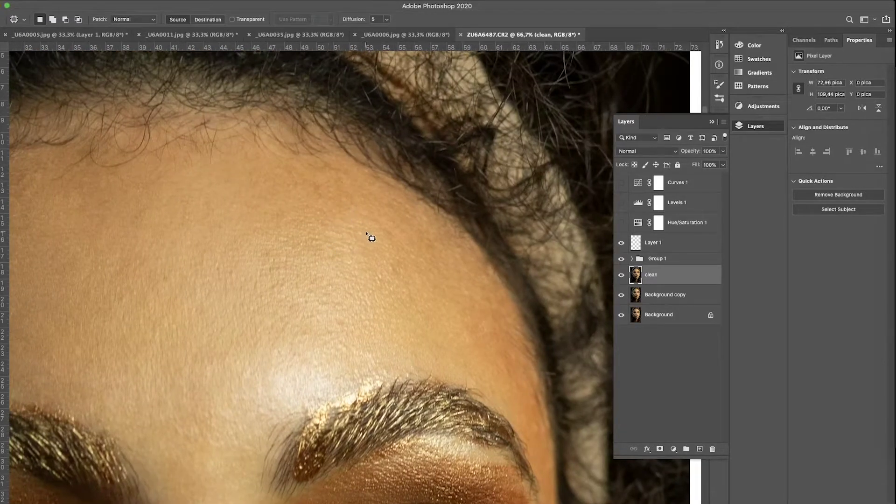
scroll(366, 236, left, 5)
scroll(220, 173, down, 5)
scroll(219, 174, down, 3)
scroll(220, 173, down, 3)
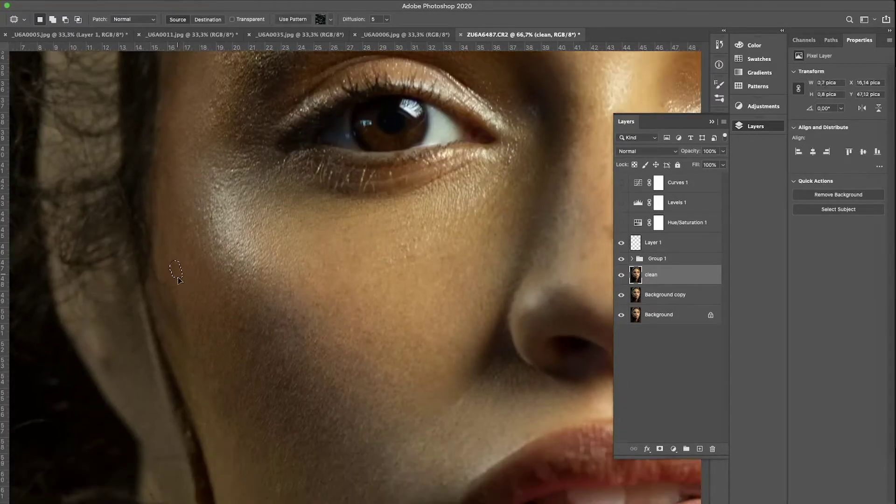
scroll(220, 327, down, 3)
scroll(196, 345, right, 5)
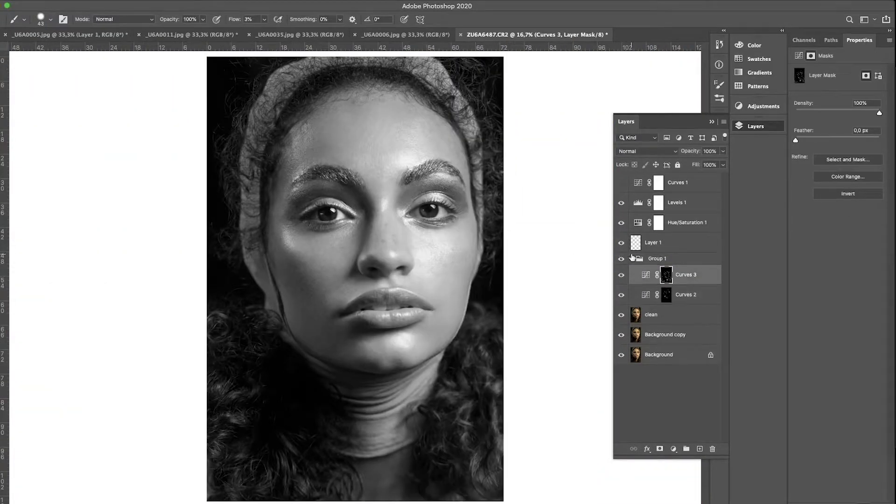
On a new Layer 2, paint soft brush strokes over the cheek and forehead.
right_click(419, 234)
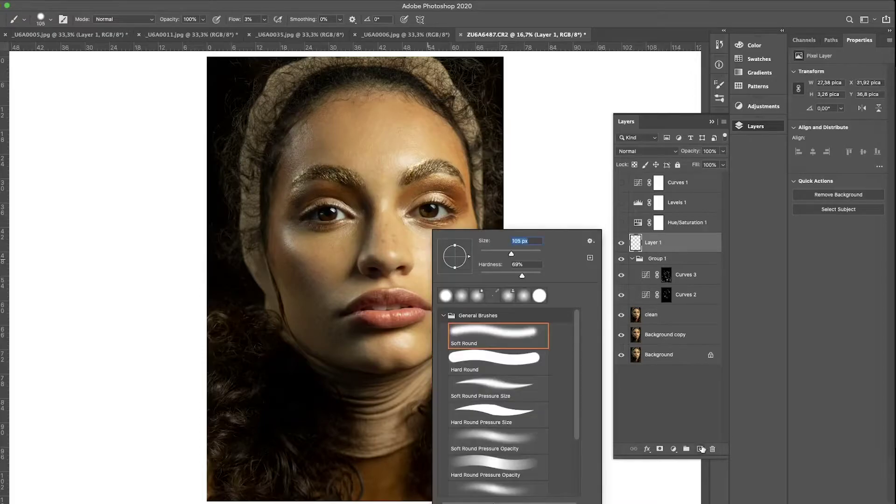
key(super+shift+alt+n)
mouse_move(353, 233)
mouse_down()
mouse_move(434, 284)
mouse_move(305, 264)
mouse_up()
right_click(387, 136)
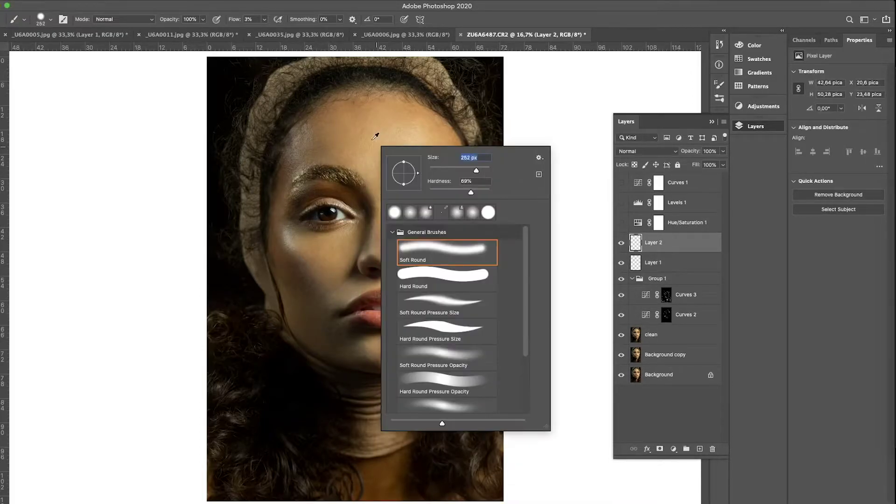
key(Escape)
drag(387, 127, 462, 136)
Zoom out and turn on the Levels 1 and Hue/Saturation 1 check layers.
right_click(451, 144)
key(Escape)
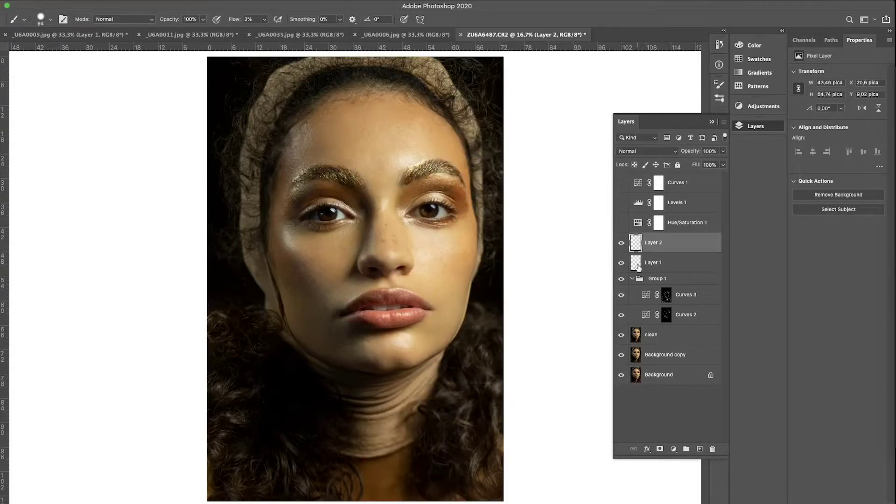
key(ctrl+minus)
click(621, 203)
click(621, 223)
Dodge and burn on the Curves 3 and Curves 2 masks with a progressively larger brush.
click(686, 295)
right_click(381, 214)
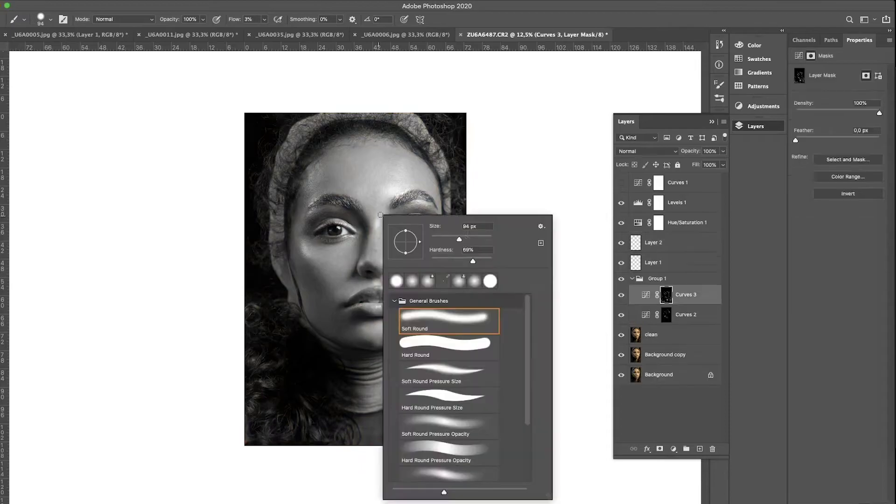
key(Escape)
key(alt+bracketleft)
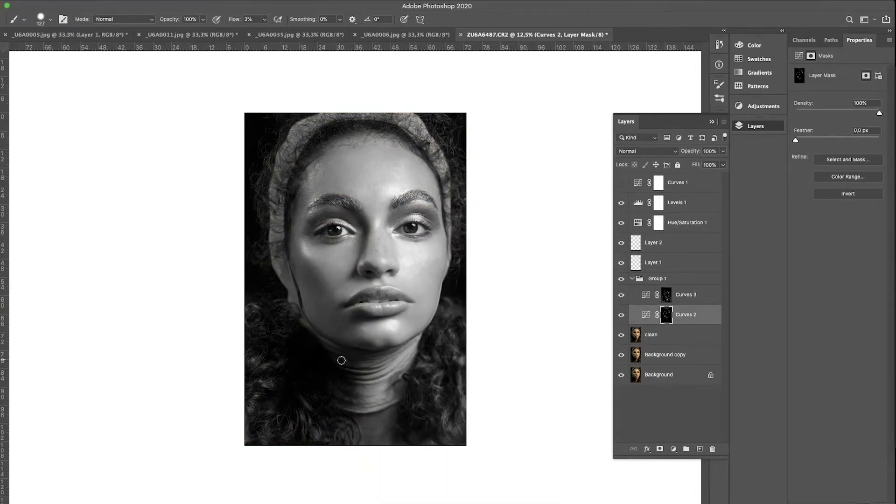
right_click(372, 432)
key(Escape)
right_click(444, 389)
key(alt+bracketright)
key(Escape)
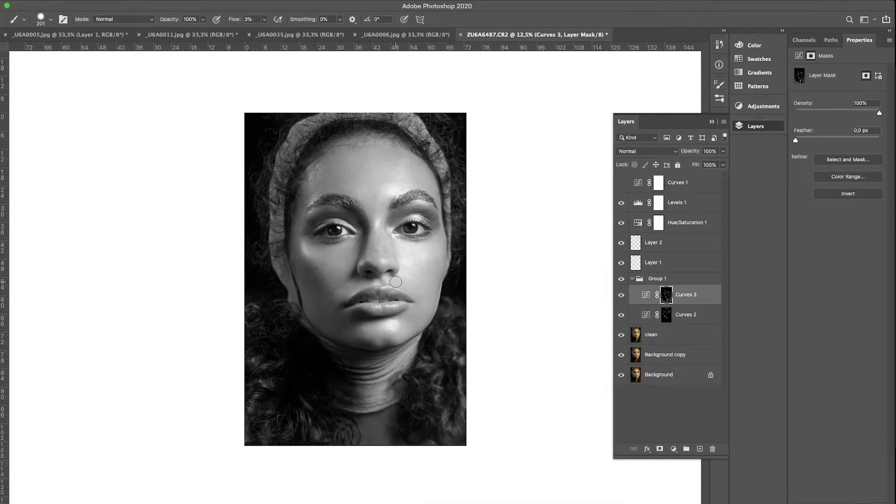
Make finer strokes alternating Curves 2 and Curves 3 masks, then zoom out on the portrait.
right_click(395, 282)
key(alt+bracketleft)
key(Escape)
right_click(367, 280)
key(alt+bracketright)
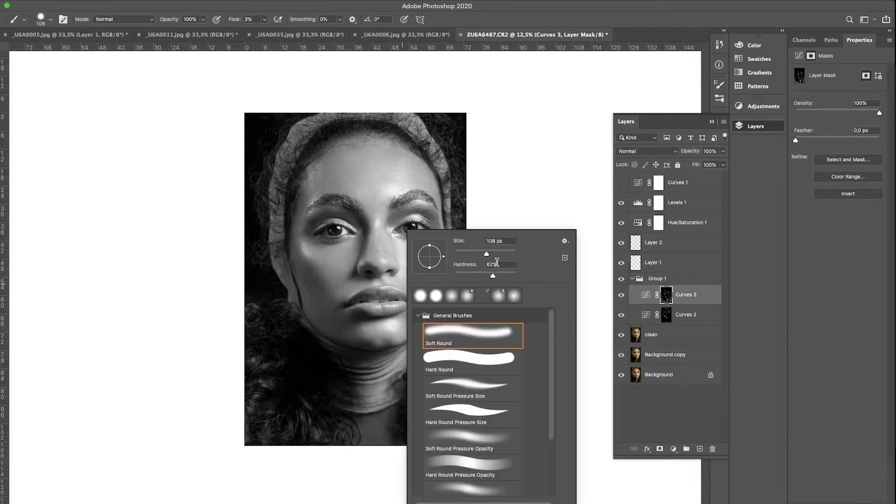
key(Escape)
key(ctrl+minus)
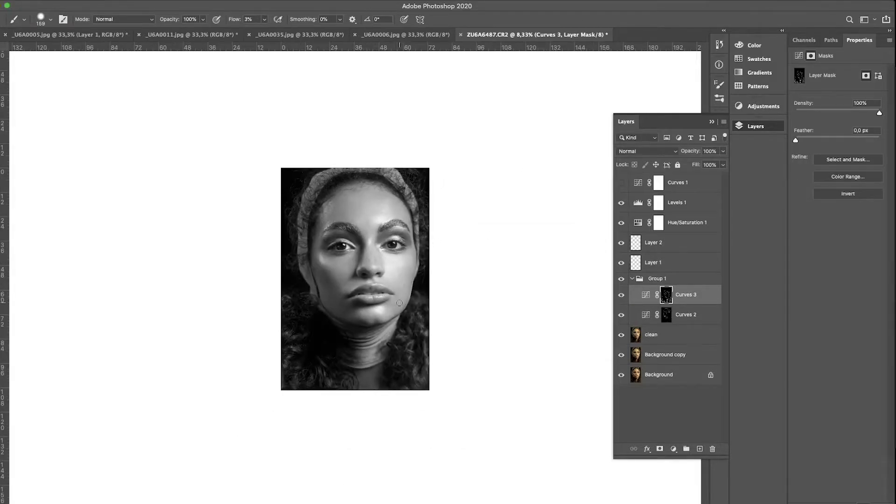
Zoom in and paint on the Curves 2 and Curves 3 masks with a resized brush.
key(ctrl+plus)
right_click(448, 223)
key(bracketleft)
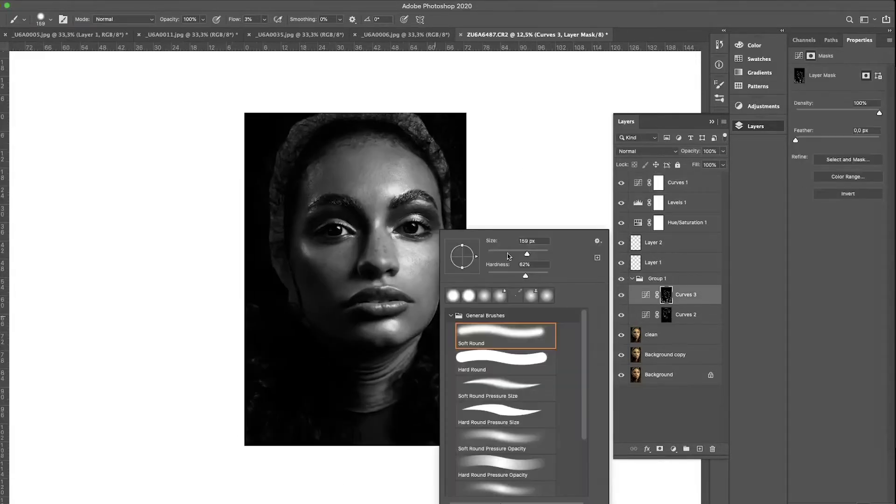
key(Escape)
click(671, 323)
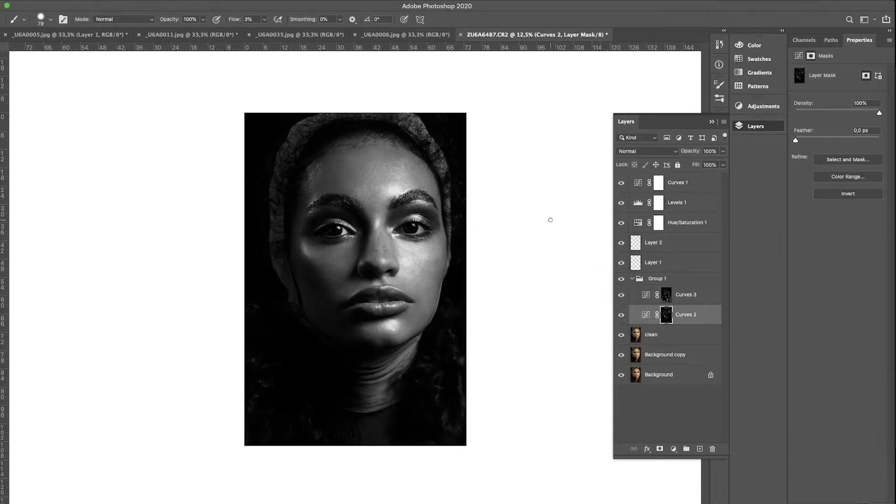
key(alt+bracketright)
key(alt+bracketleft)
click(646, 315)
right_click(398, 227)
key(Escape)
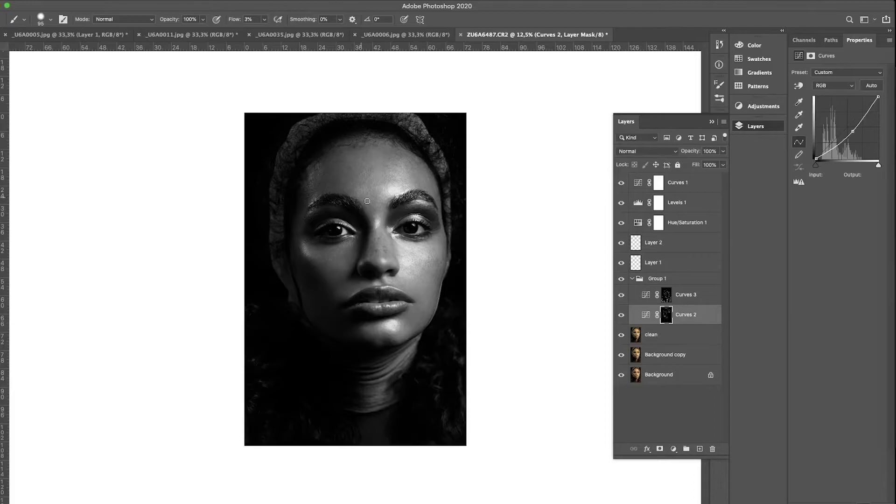
Dodge and burn the eyes and forehead, switching repeatedly between the Curves 3 and Curves 2 masks.
key(alt+bracketright)
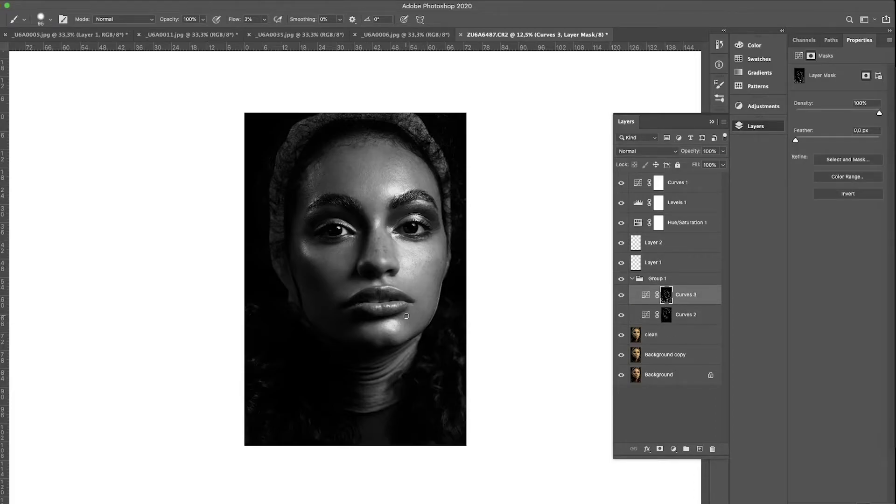
key(alt+bracketleft)
key(alt+bracketright)
key(alt+bracketleft)
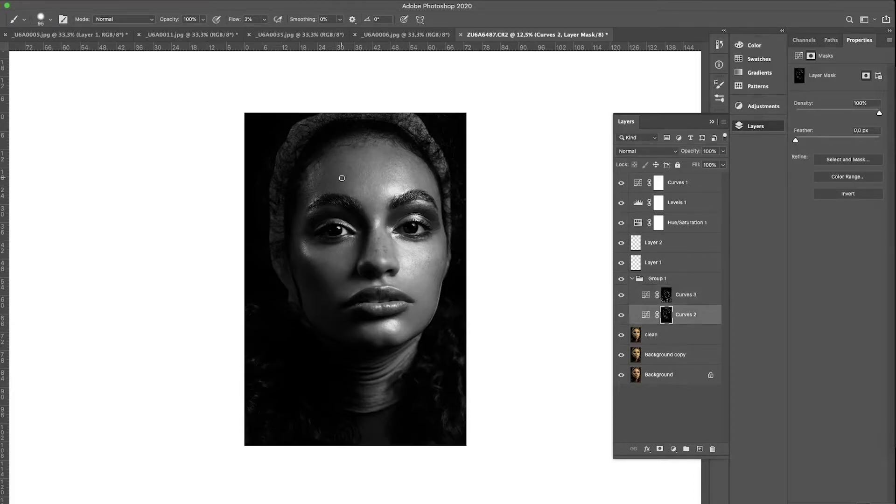
key(alt+bracketright)
key(ctrl+minus)
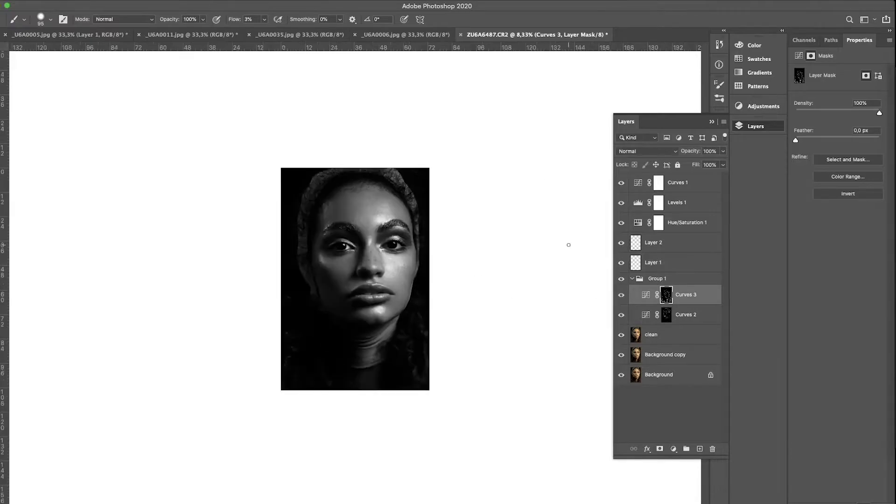
key(alt+bracketleft)
key(alt+bracketright)
Zoom in close on the lips and refine them with a small brush on both masks.
key(ctrl+plus)
key(ctrl+plus)
key(ctrl+plus)
key(ctrl+plus)
key(ctrl+plus)
right_click(471, 228)
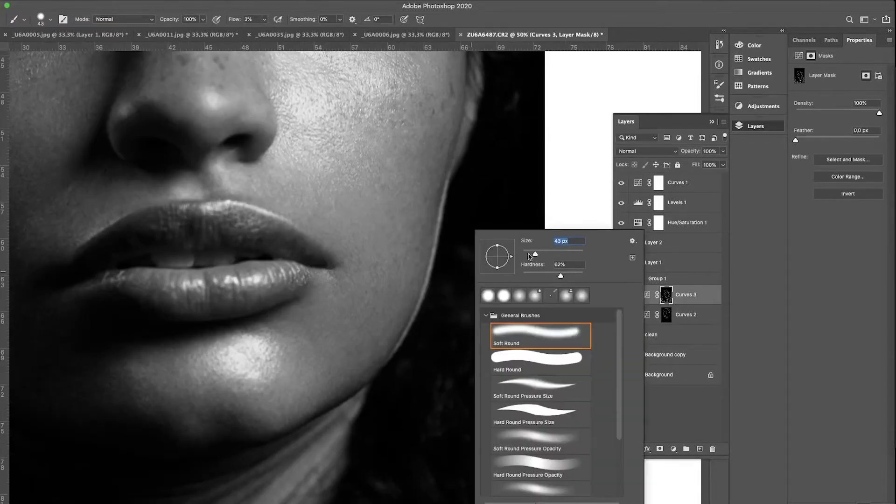
key(Escape)
key(alt+bracketleft)
key(alt+bracketright)
scroll(316, 342, up, 5)
scroll(315, 342, right, 5)
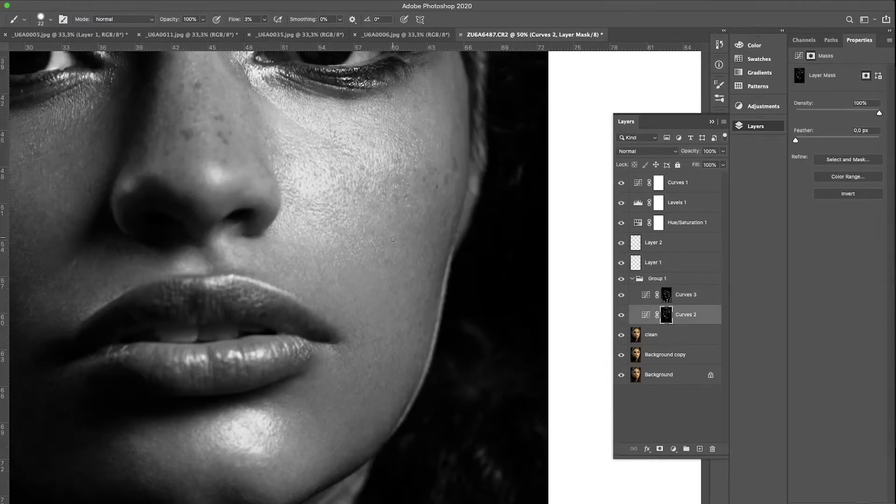
scroll(336, 352, up, 5)
scroll(280, 233, left, 2)
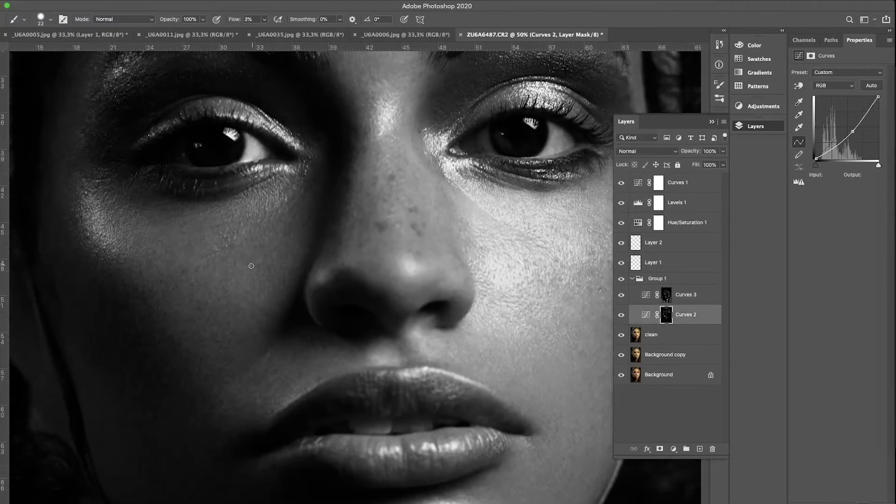
scroll(252, 177, up, 5)
scroll(395, 179, down, 5)
scroll(394, 179, right, 2)
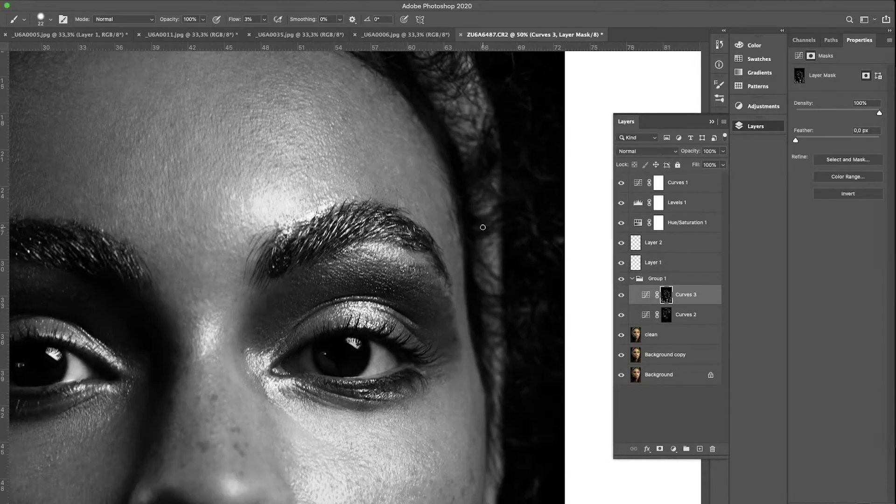
Make final touches on the Curves 2 and 3 masks, then zoom out from the face.
key(alt+bracketleft)
key(alt+bracketright)
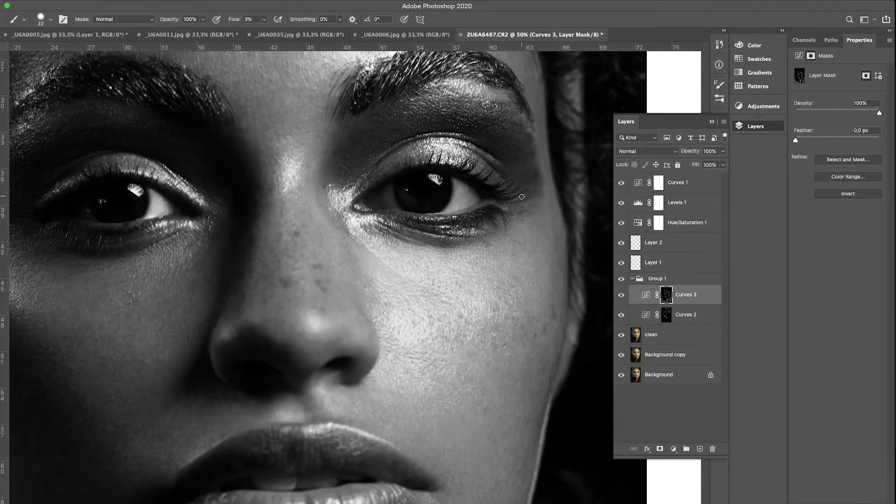
scroll(514, 279, down, 5)
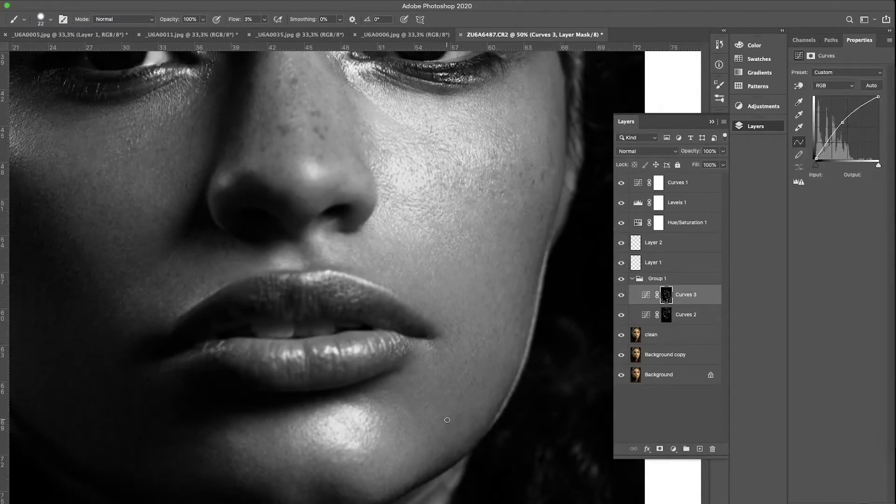
scroll(418, 261, up, 2)
click(667, 315)
key(ctrl+minus)
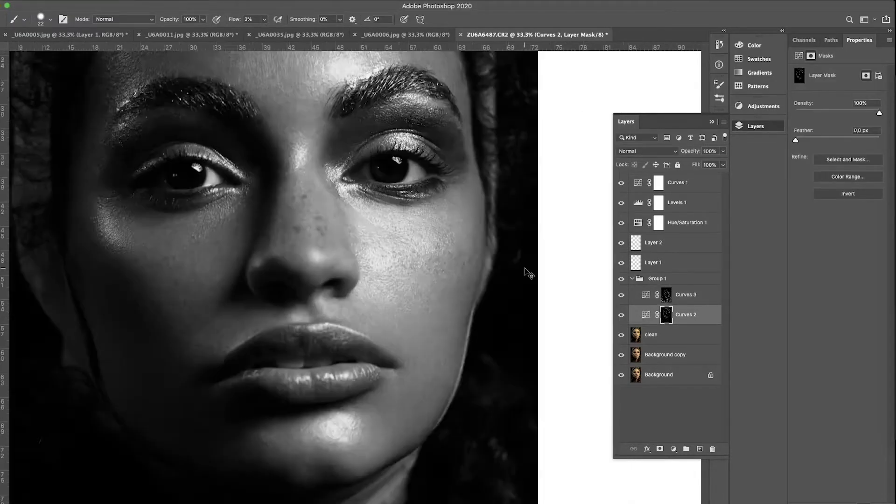
key(ctrl+minus)
scroll(374, 276, down, 3)
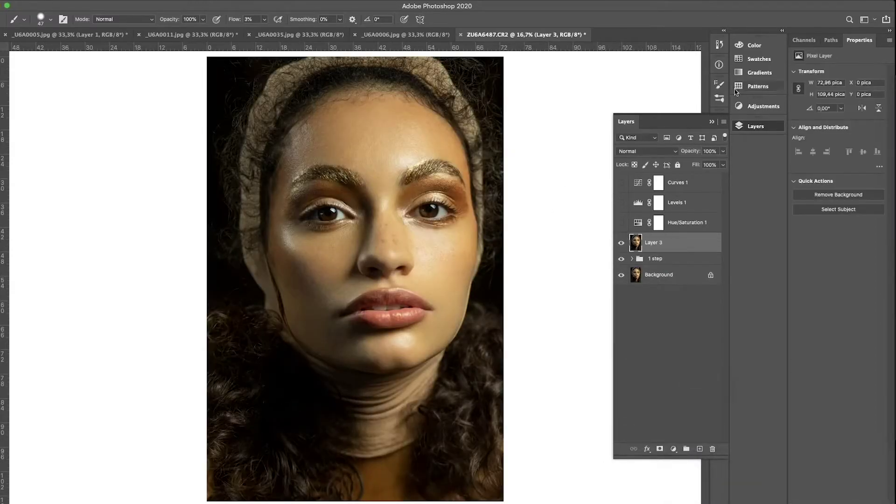
Add a Levels 2 layer masked by a luminosity selection, brightening the midtones.
ctrl+click(806, 58)
click(756, 126)
click(674, 449)
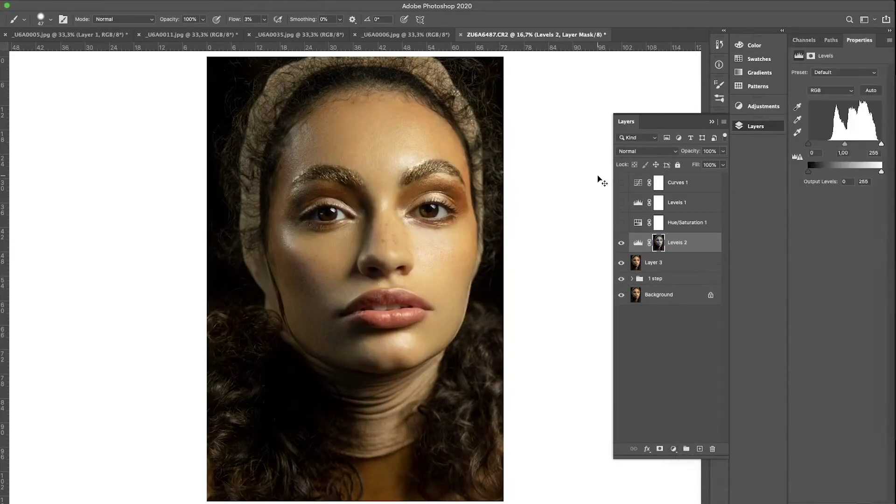
key(ctrl+minus)
drag(839, 145, 835, 145)
click(622, 244)
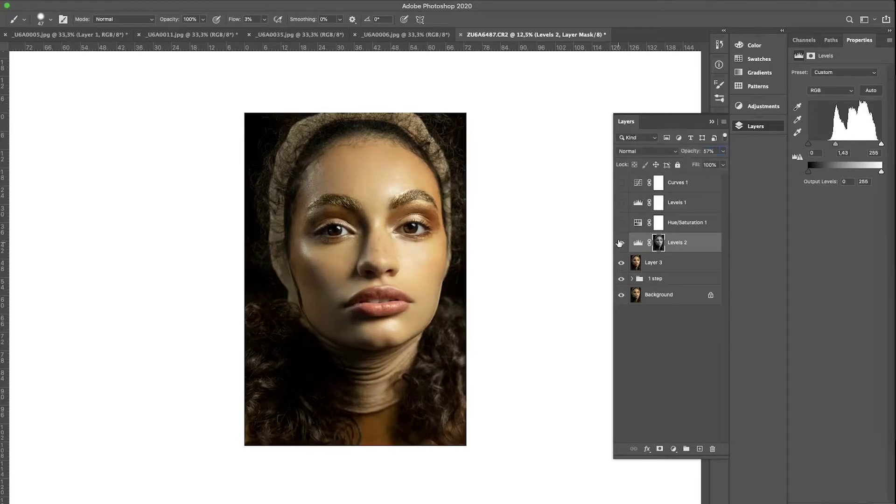
Add Hue/Saturation with Yellows at -19 and Color Balance with Shadows Blue +10.
click(673, 449)
click(695, 436)
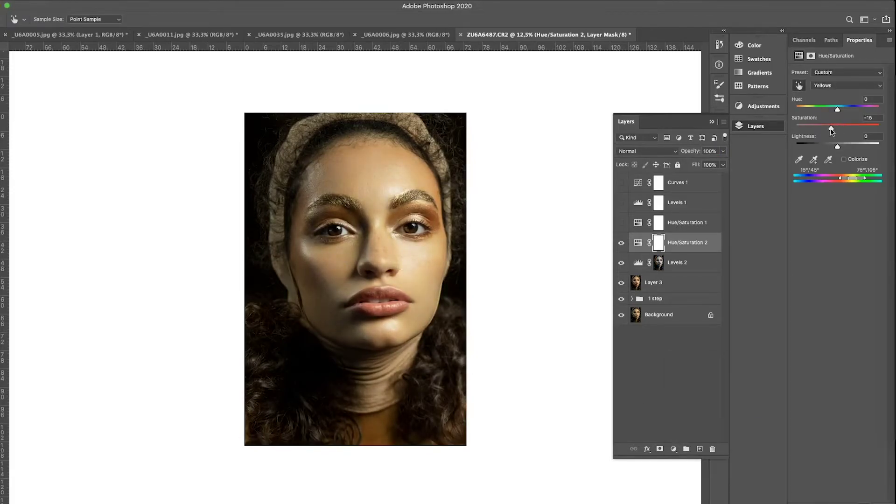
drag(832, 132, 830, 132)
click(674, 449)
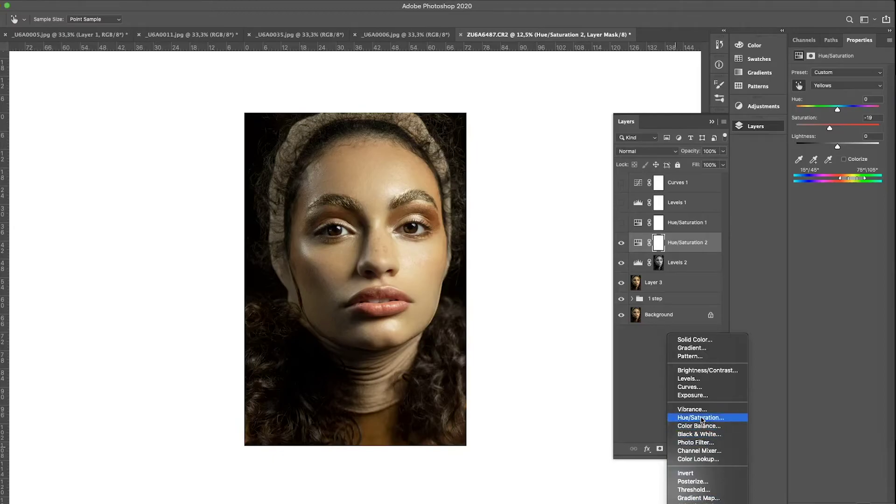
click(699, 426)
click(829, 130)
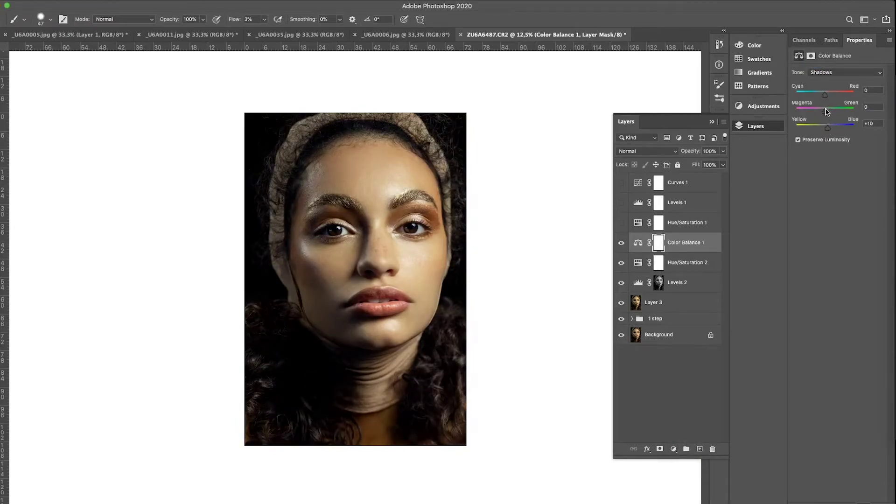
Add a Selective Color layer reducing cyan in the Yellows to -21.
click(674, 449)
click(691, 496)
click(847, 84)
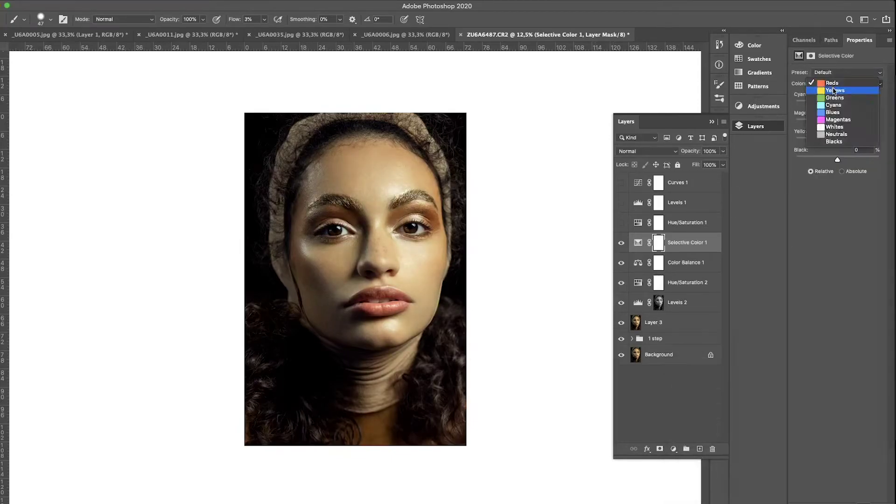
drag(838, 101, 829, 105)
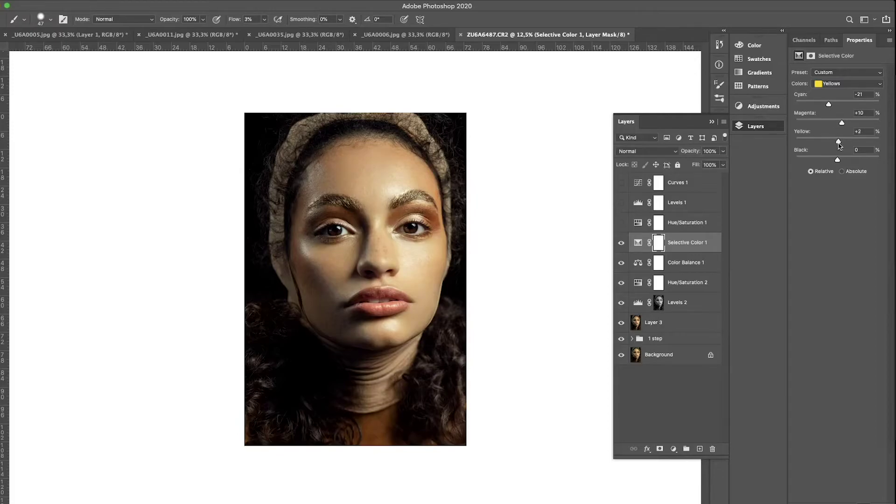
Add a Levels 3 layer brightening the midtones slightly, then group the new adjustments.
click(674, 449)
click(688, 378)
drag(845, 145, 844, 145)
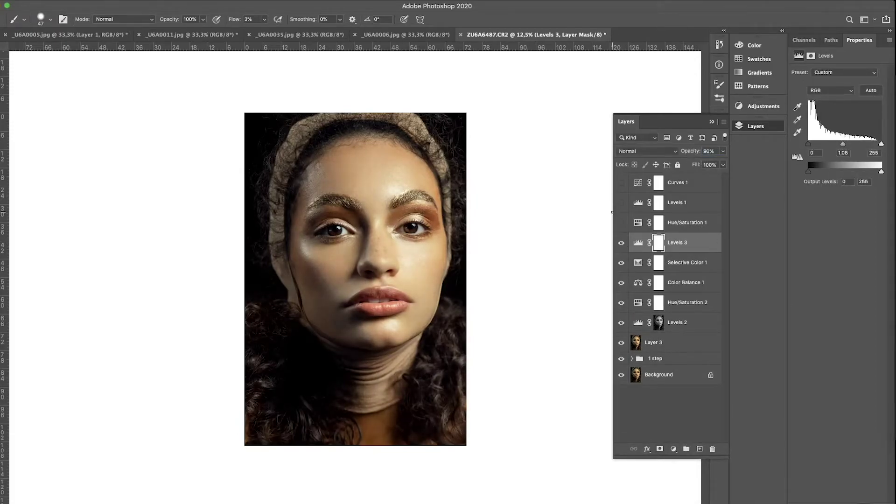
shift+click(678, 182)
key(ctrl+g)
Inside Group 2, add Curves 4 with an inverted black mask and brush it over the eyes.
key(ctrl+plus)
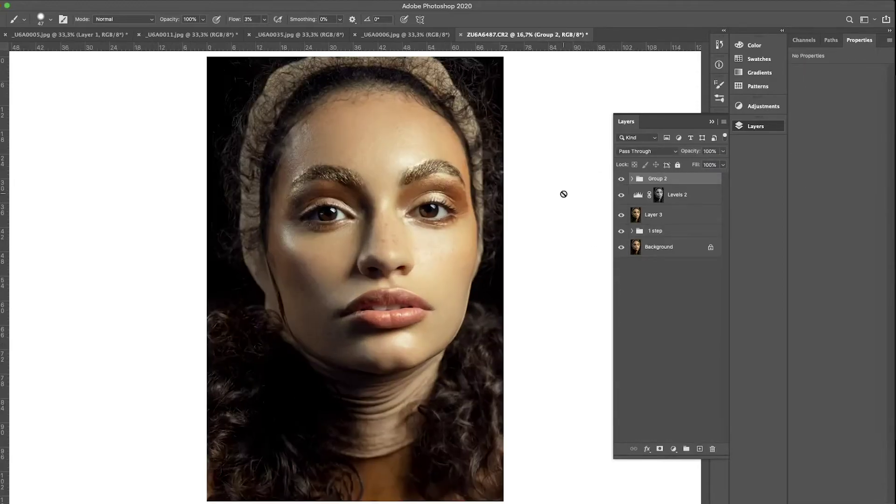
click(632, 179)
click(694, 235)
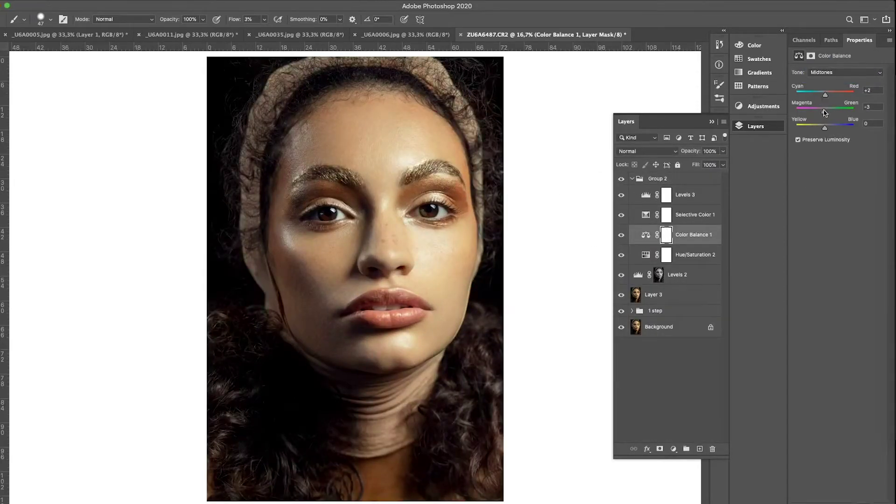
click(673, 449)
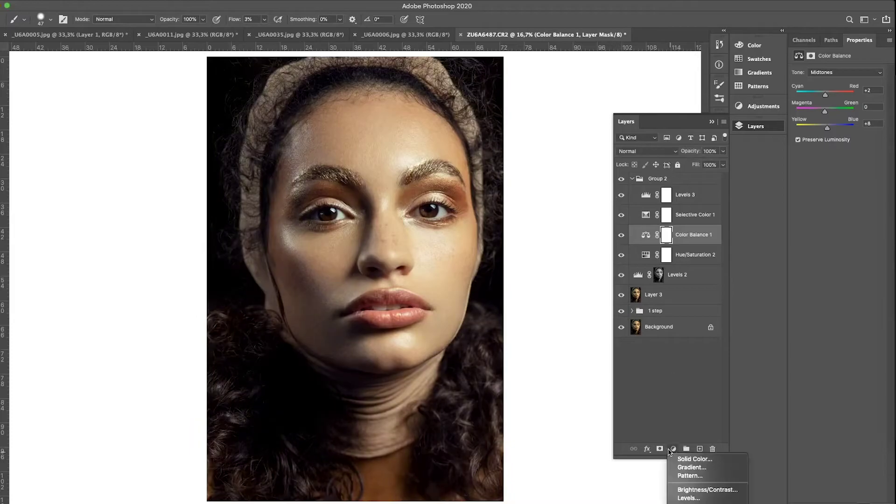
click(696, 371)
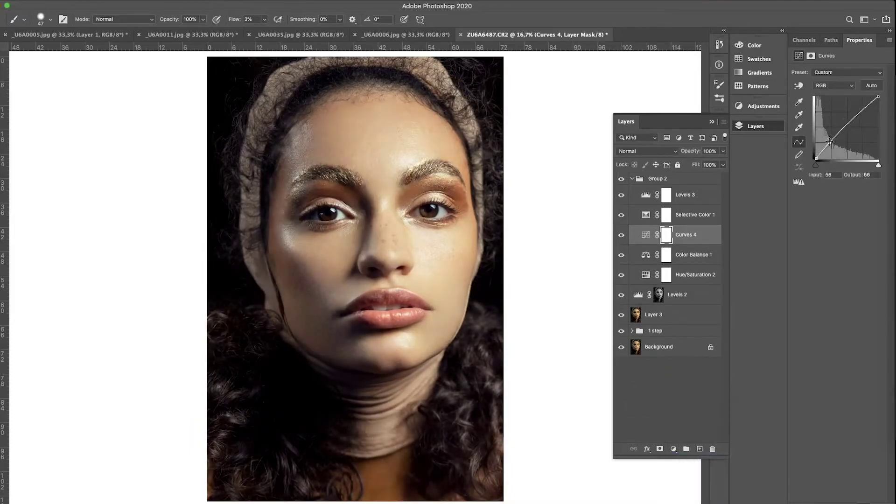
drag(878, 97, 878, 101)
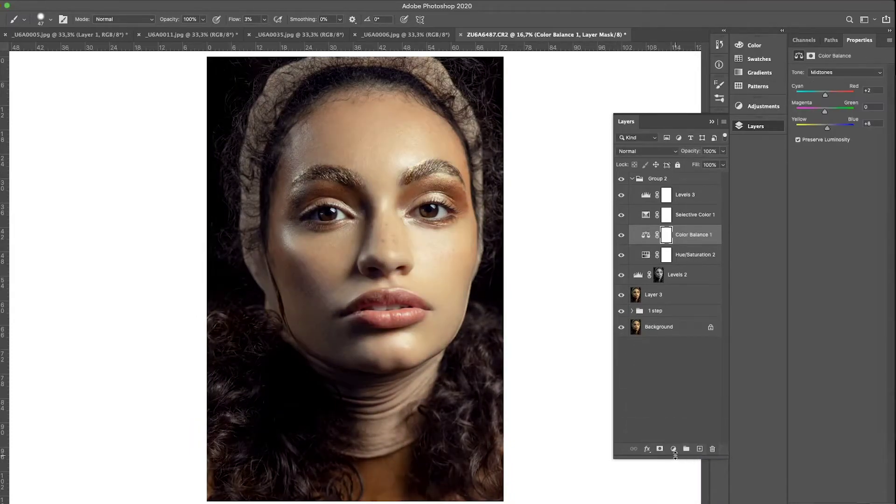
key(ctrl+i)
key(ctrl+plus)
key(ctrl+plus)
right_click(392, 168)
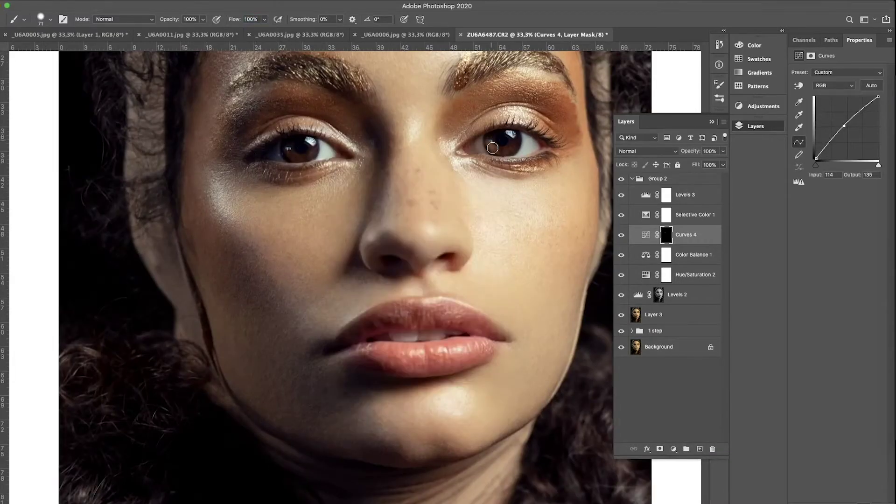
key(ctrl+minus)
Above Levels 3, add a black-masked Hue/Saturation 3 lowering yellows saturation for the eyes.
click(685, 194)
click(673, 448)
click(701, 488)
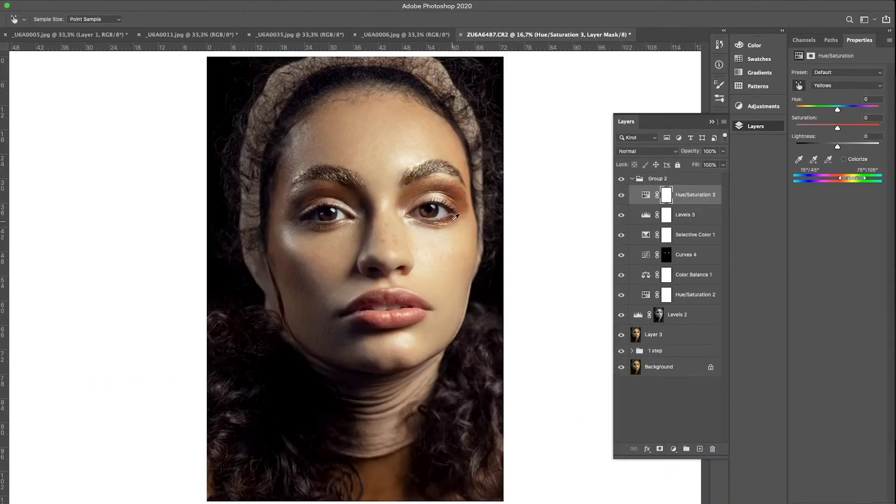
key(ctrl+plus)
key(ctrl+plus)
drag(838, 126, 836, 126)
key(ctrl+i)
key(b)
right_click(263, 225)
key(Escape)
scroll(328, 226, right, 5)
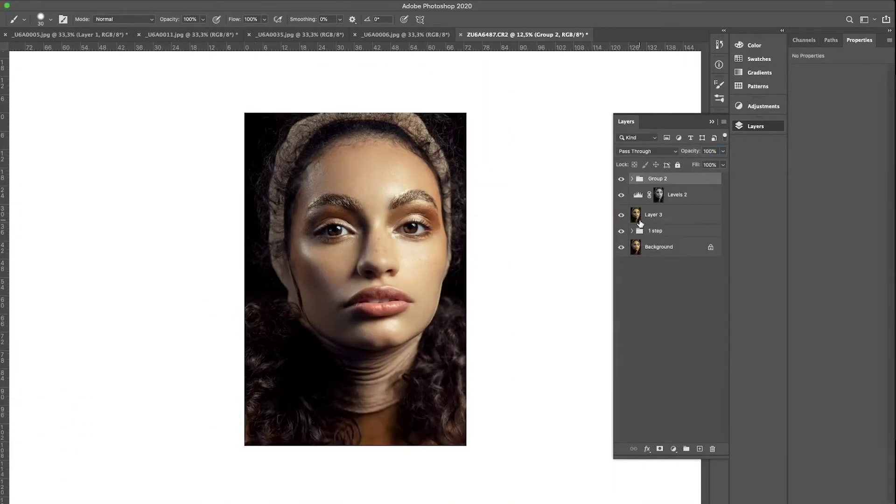
Add a warming Photo Filter at density 21 and a Gradient Map with an orange left stop.
click(674, 449)
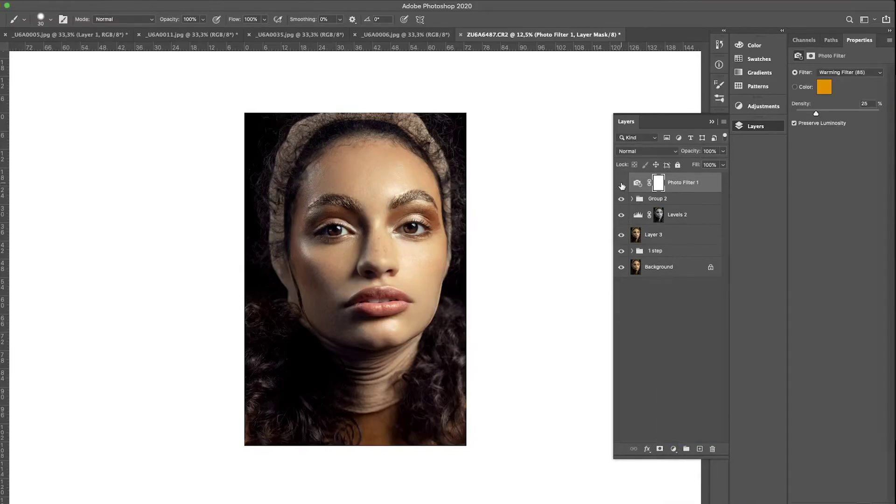
drag(816, 114, 814, 114)
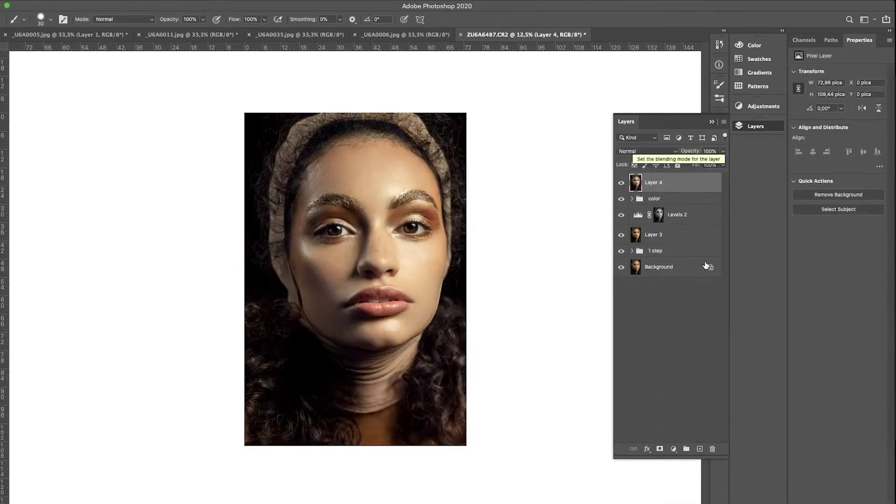
click(674, 449)
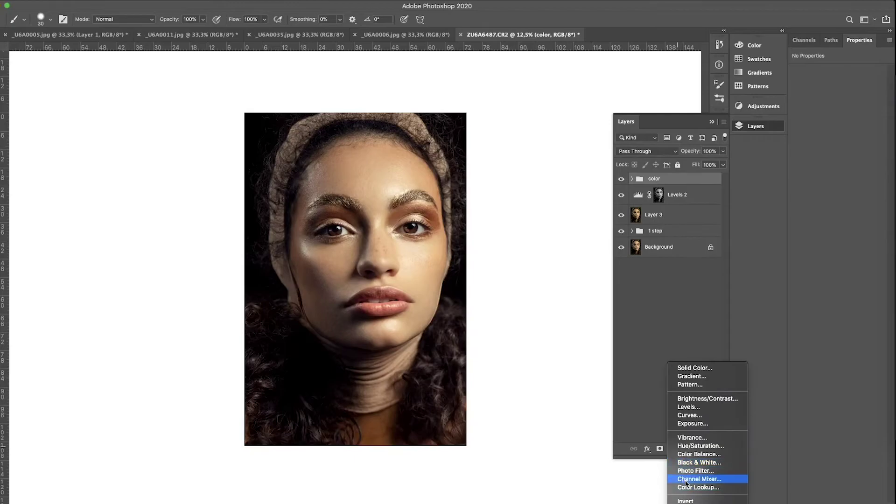
click(691, 492)
click(819, 79)
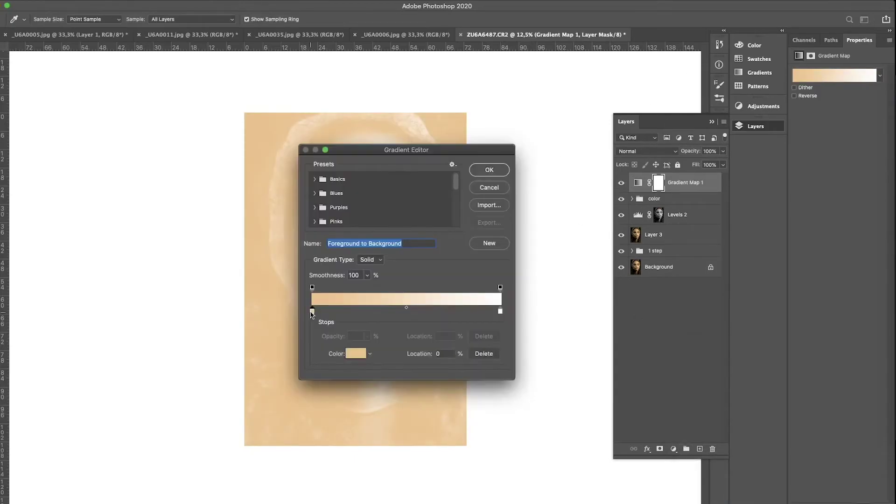
drag(406, 95, 154, 103)
click(46, 266)
double_click(46, 265)
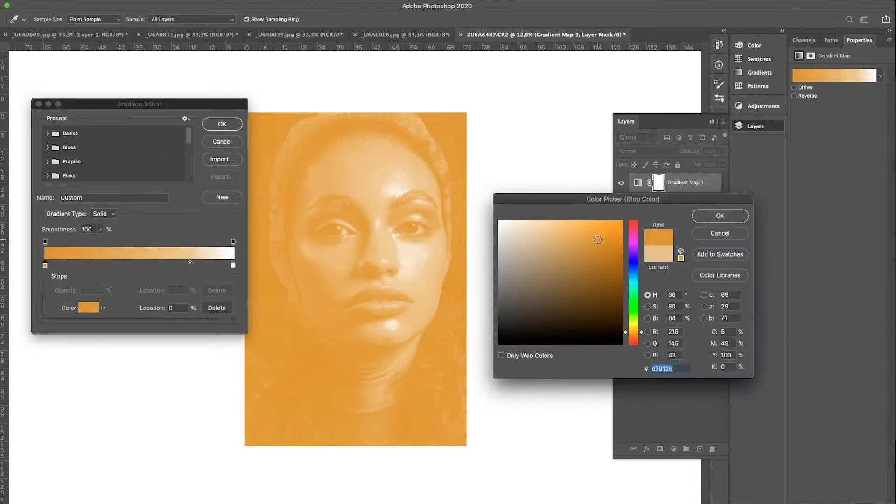
Set Gradient Map 1 to Soft Light blending at 20% opacity.
click(648, 151)
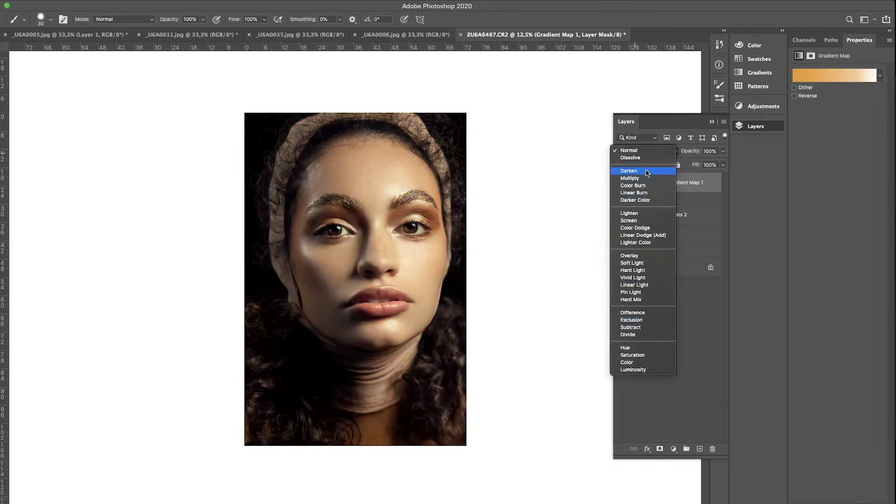
click(629, 171)
click(636, 151)
click(632, 239)
text(20)
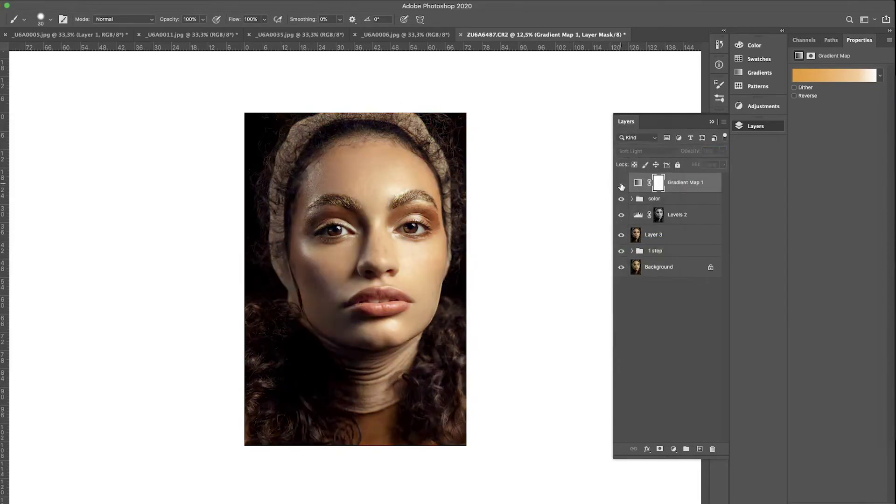
click(621, 183)
Add Curves 5 with a lifted Blue channel, Lighten blending and low opacity.
click(674, 449)
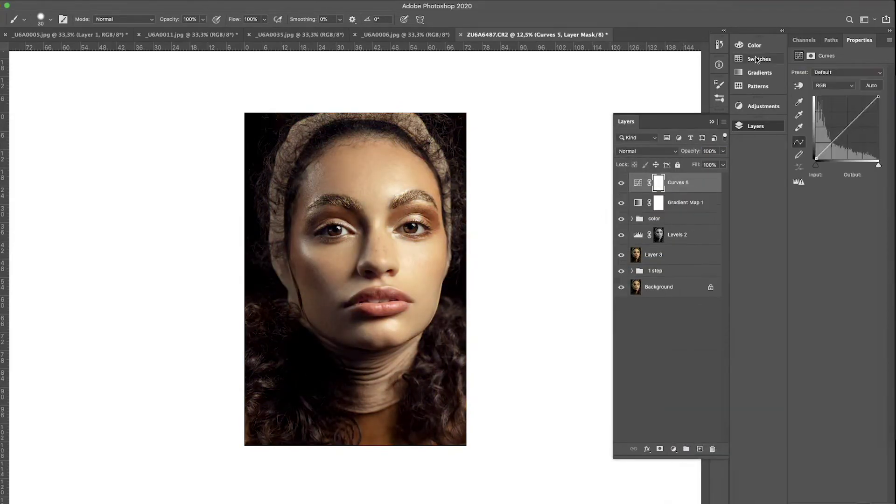
drag(816, 160, 817, 140)
click(646, 150)
click(628, 220)
text(03)
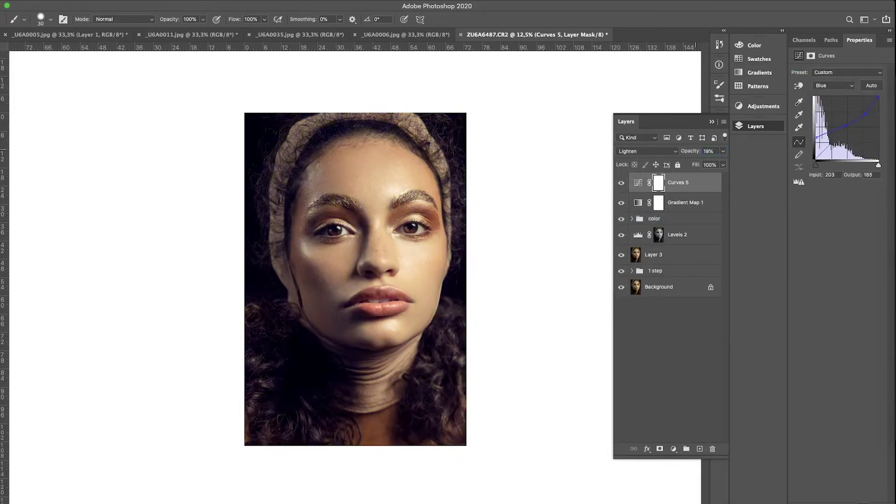
Add Curves 6 with an inverted mask and paint its effect onto the face.
click(673, 449)
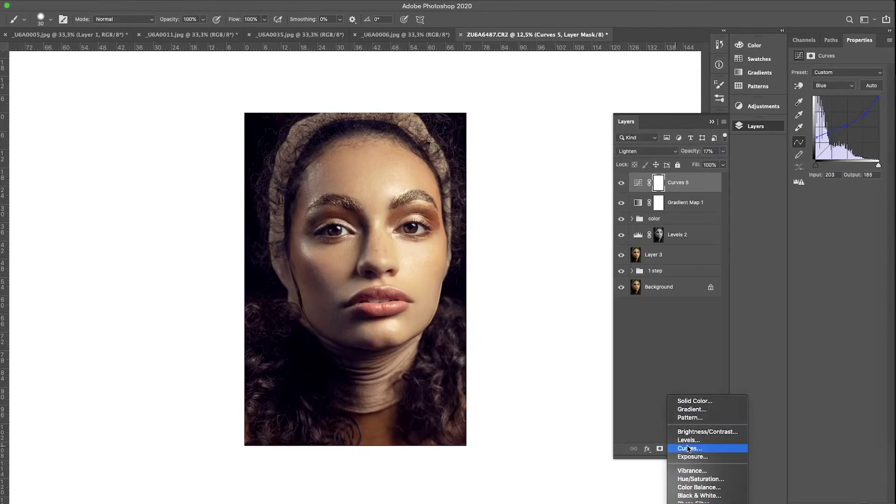
click(711, 444)
key(ctrl+i)
drag(301, 383, 432, 391)
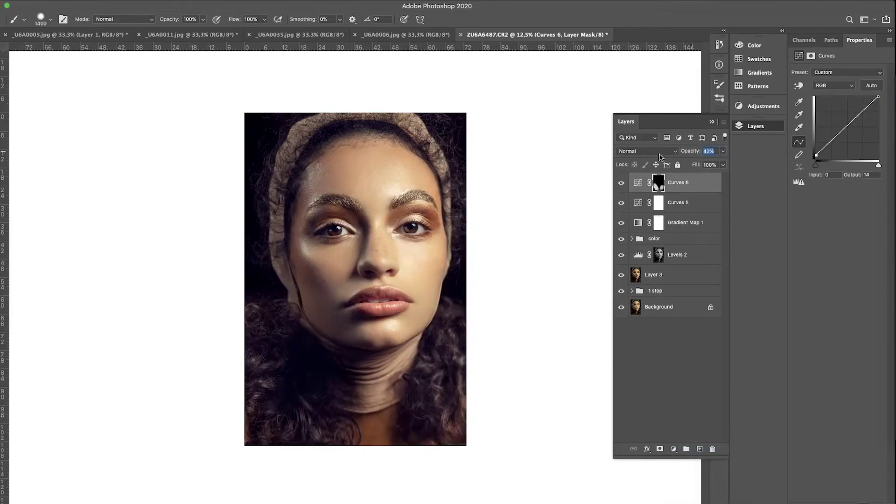
Stamp visible layers into Layer 4, apply High Pass in Overlay, and mask it to facial features.
key(ctrl+alt+shift+e)
click(509, 138)
click(660, 449)
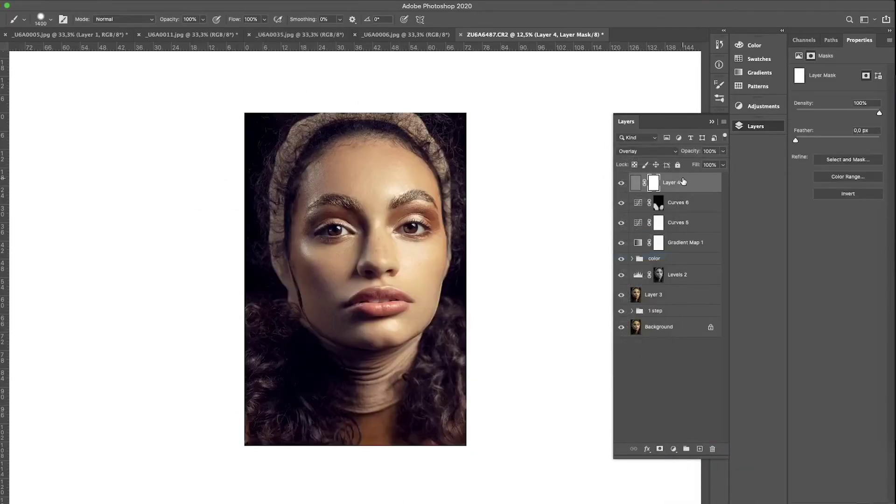
key(ctrl+i)
right_click(346, 229)
key(Return)
key(ctrl+minus)
key(ctrl+minus)
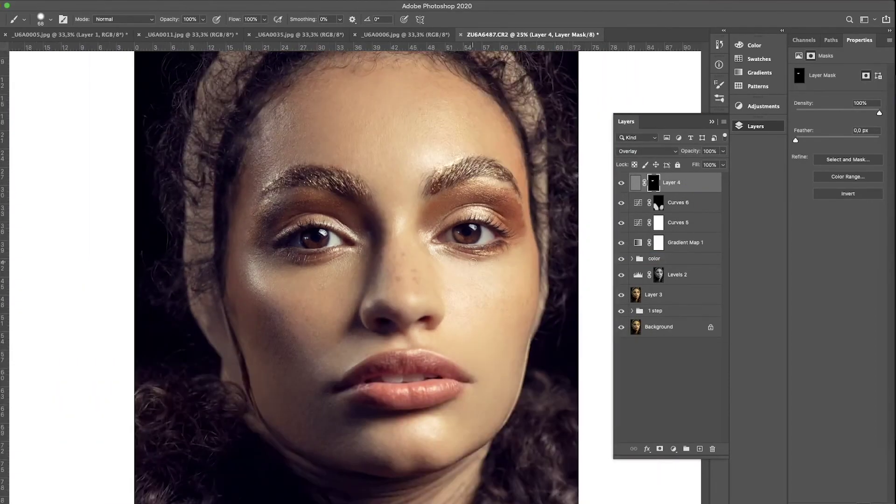
scroll(341, 315, down, 3)
Stamp all visible layers into a new Layer 5 and zoom in on the eyes.
key(ctrl+minus)
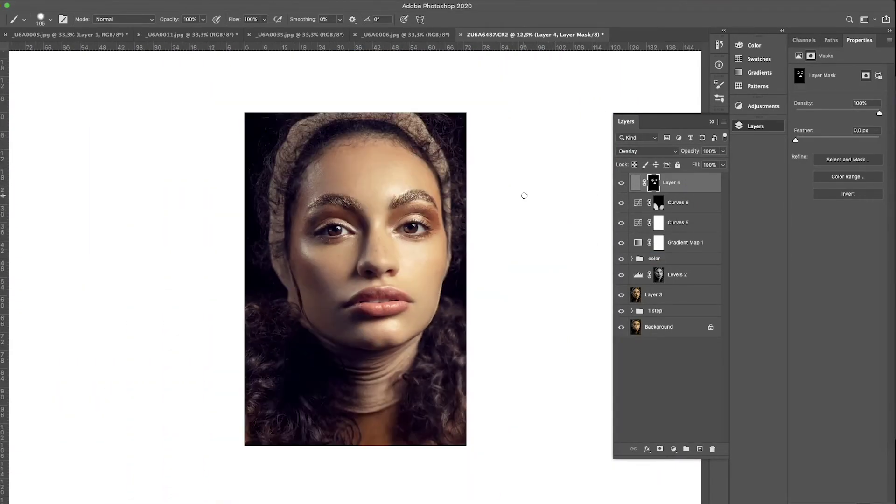
key(ctrl+alt+shift+e)
key(ctrl+plus)
key(ctrl+plus)
Patch the blemish beside the right-hand eye on Layer 5.
key(j)
drag(464, 215, 452, 210)
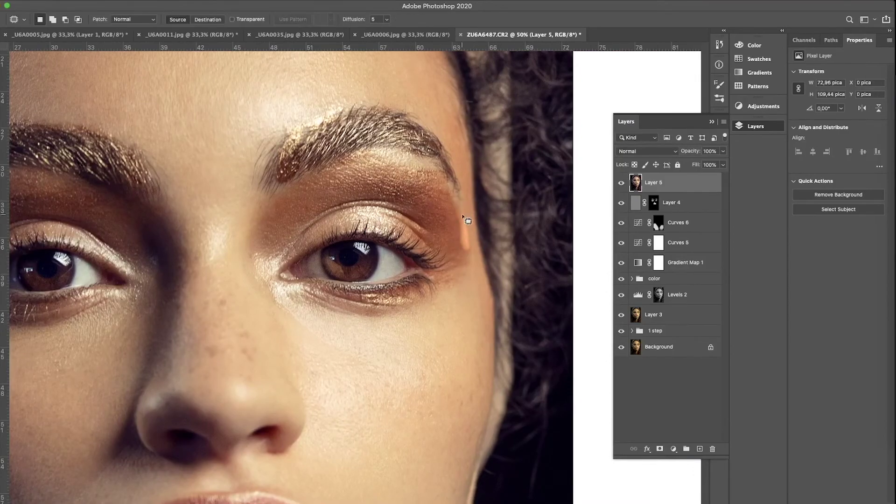
click(423, 244)
key(b)
right_click(469, 226)
key(Escape)
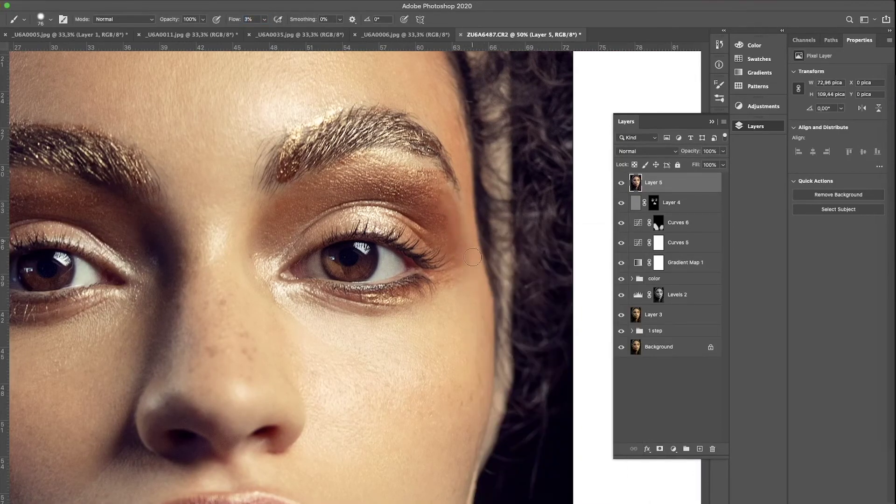
key(ctrl+minus)
right_click(404, 241)
key(Escape)
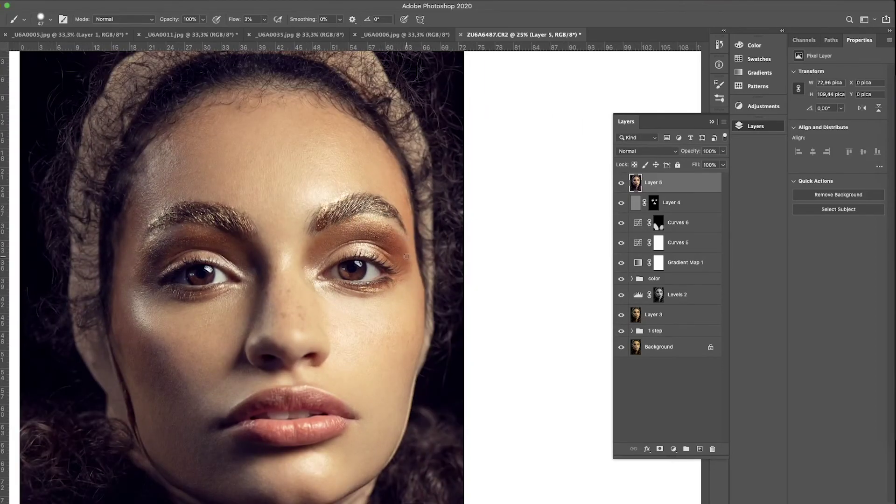
Stamp visible layers into Layer 6, add grain, and set its opacity to 22%.
key(ctrl+shift+alt+e)
key(ctrl+plus)
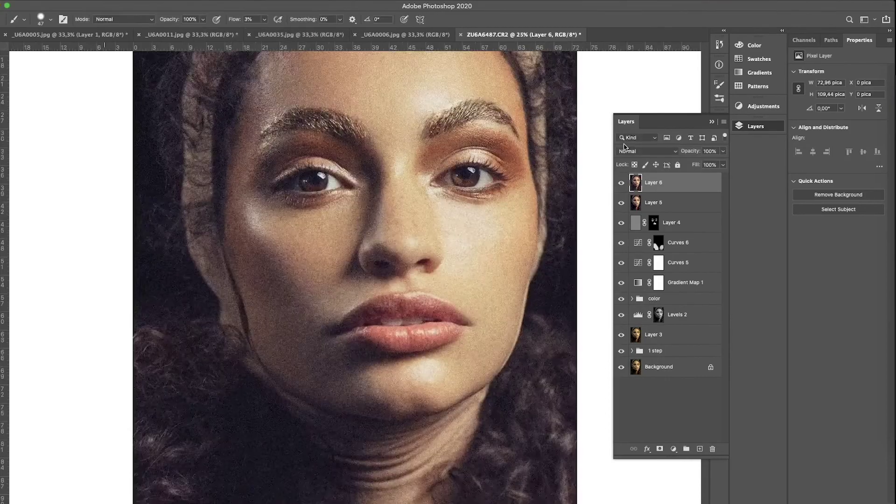
text(2022)
key(ctrl+0)
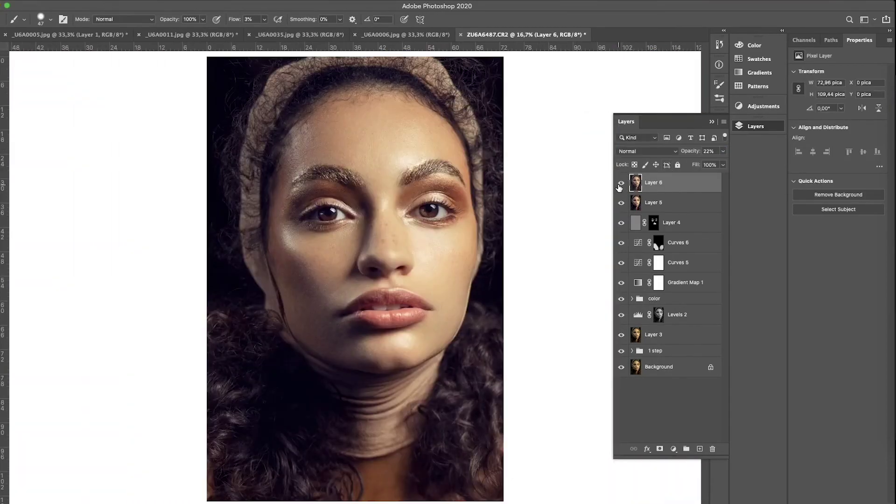